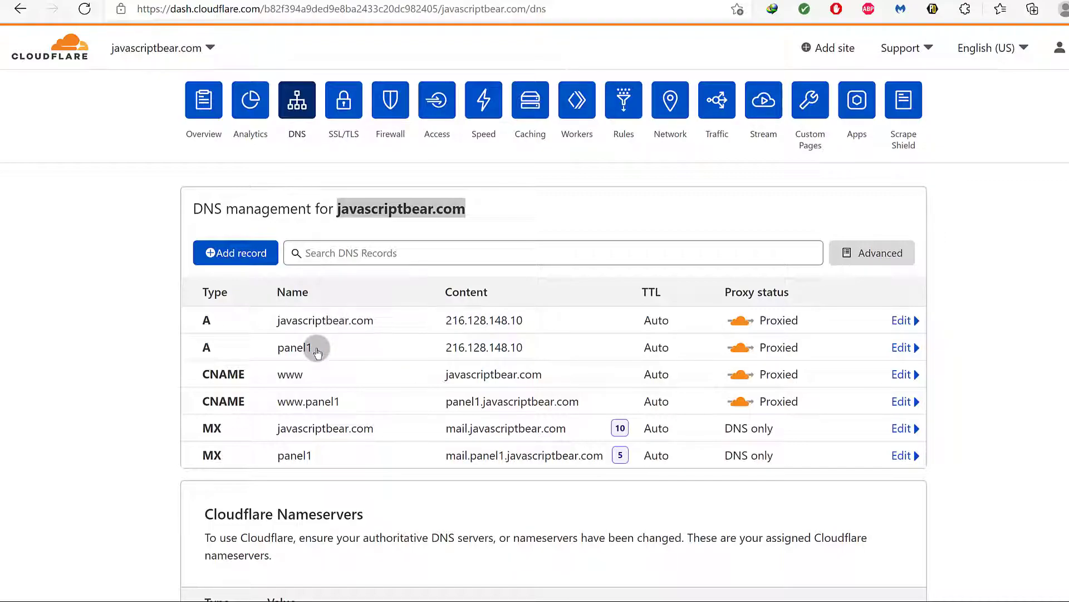
- Paste the new server IP into the javascriptbear.com root A record and save it
{"action": "left_click_drag", "start_coordinate": [317, 352], "coordinate": [276, 350]}
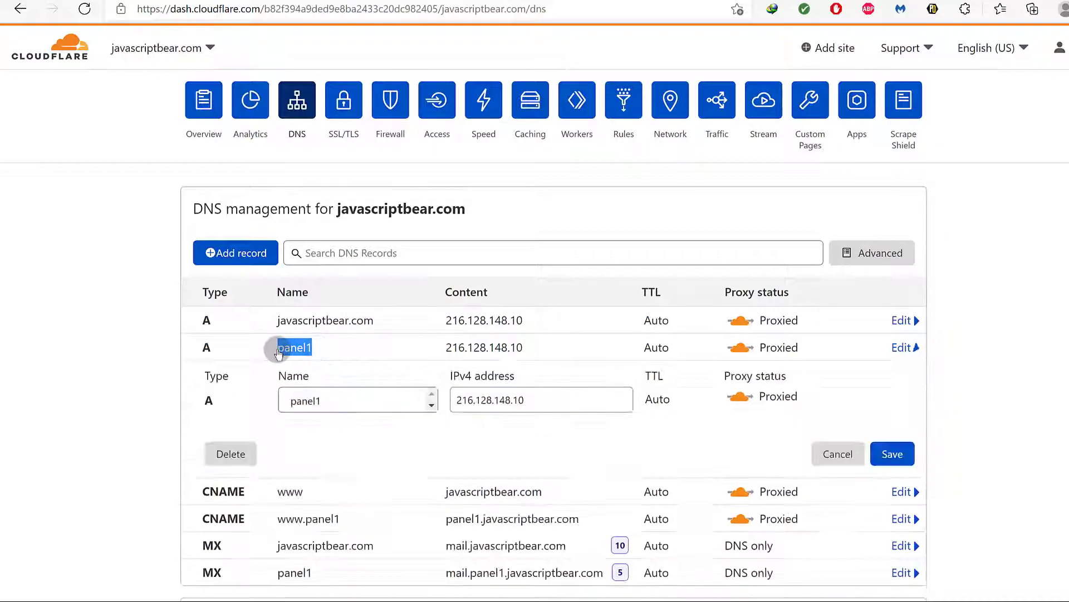
{"action": "left_click", "coordinate": [165, 360]}
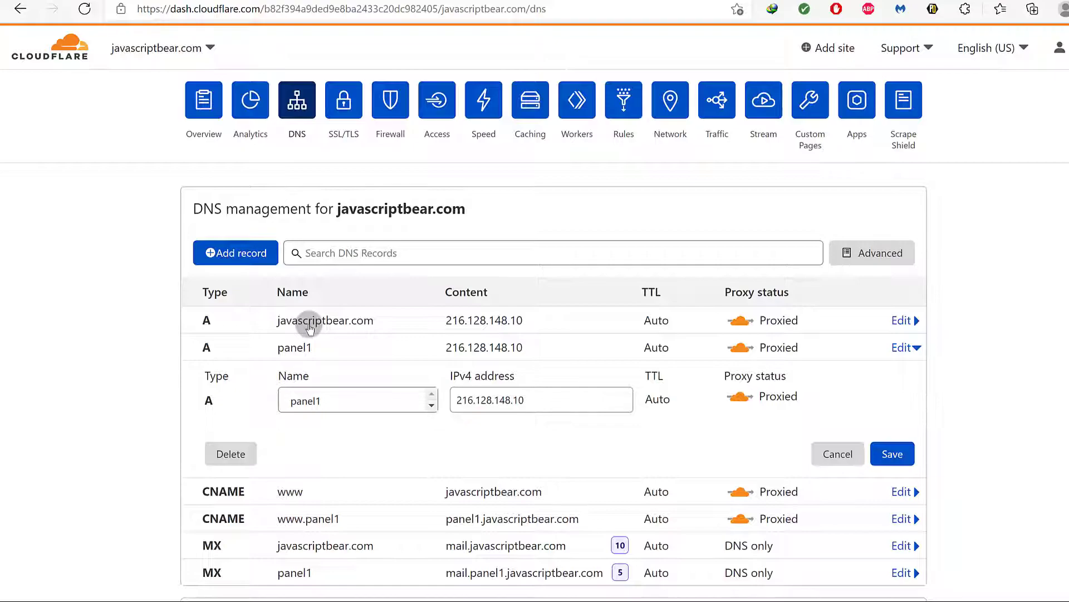
{"action": "left_click", "coordinate": [522, 320]}
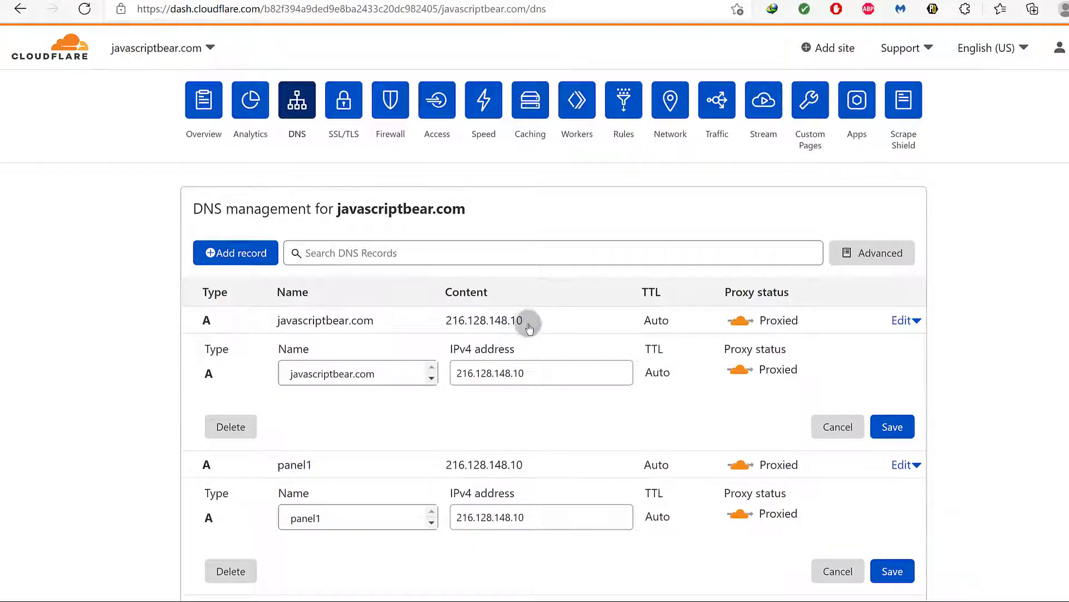
{"action": "left_click_drag", "start_coordinate": [530, 373], "coordinate": [457, 373]}
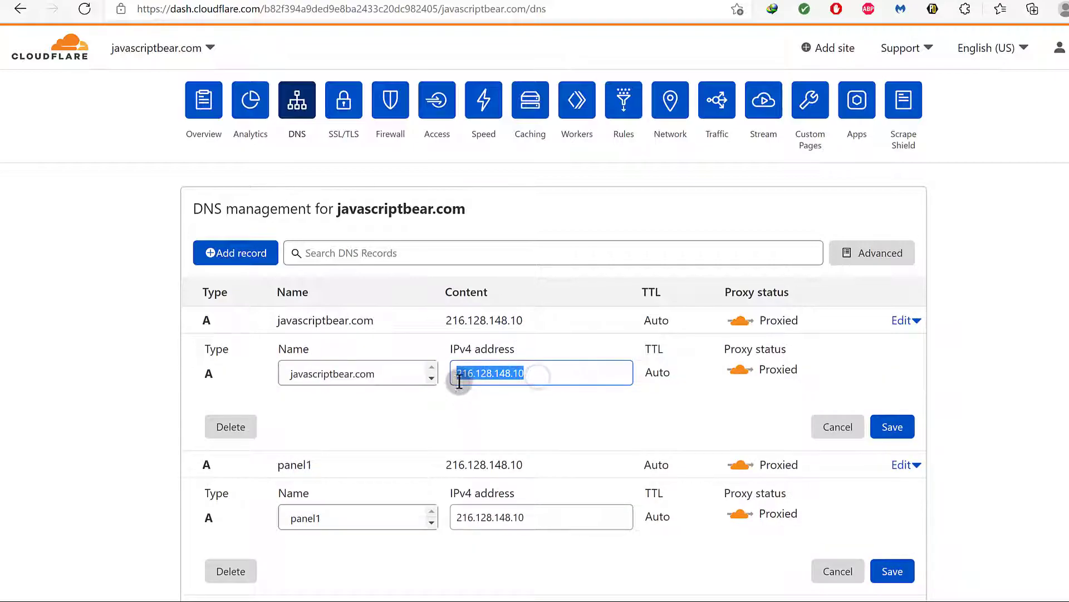
{"action": "right_click", "coordinate": [464, 373]}
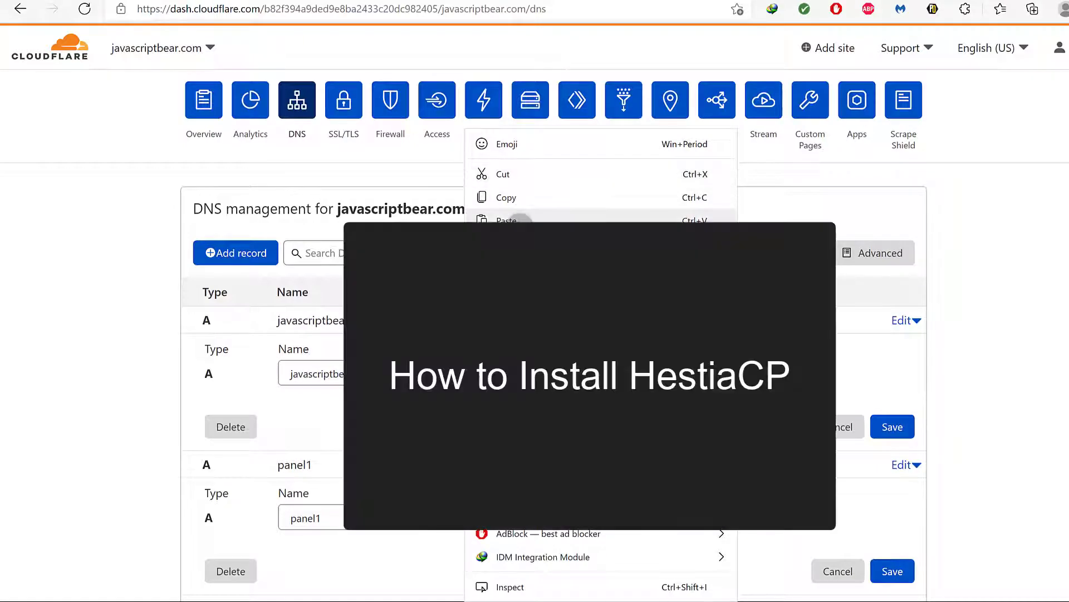
{"action": "left_click", "coordinate": [528, 199]}
{"action": "left_click", "coordinate": [893, 428]}
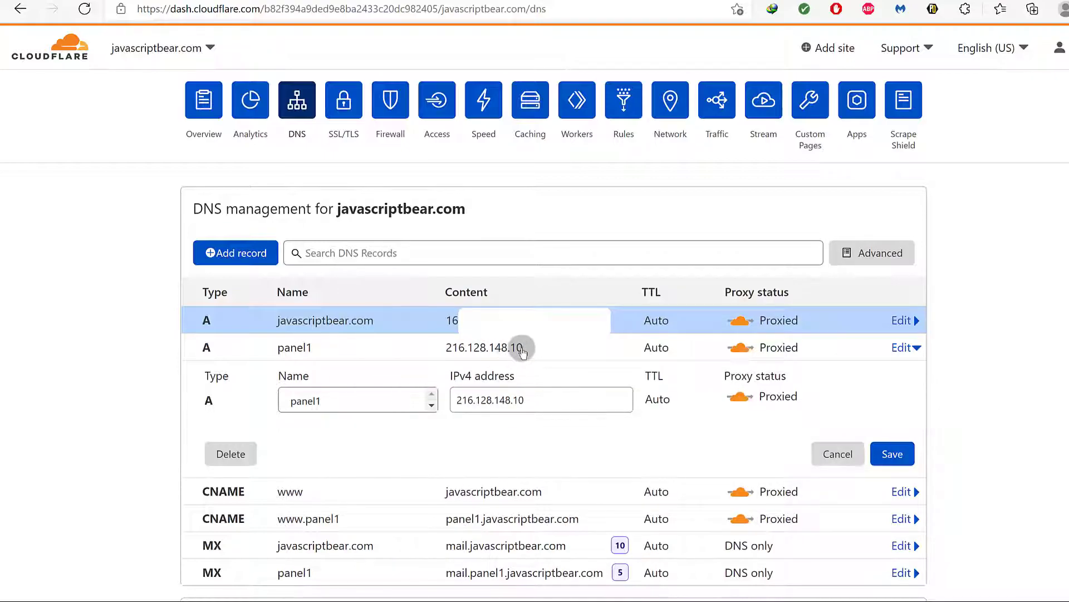
- Select the panel1 A record's current IPv4 address so the new IP can replace it
{"action": "left_click", "coordinate": [522, 348]}
{"action": "left_click", "coordinate": [529, 348]}
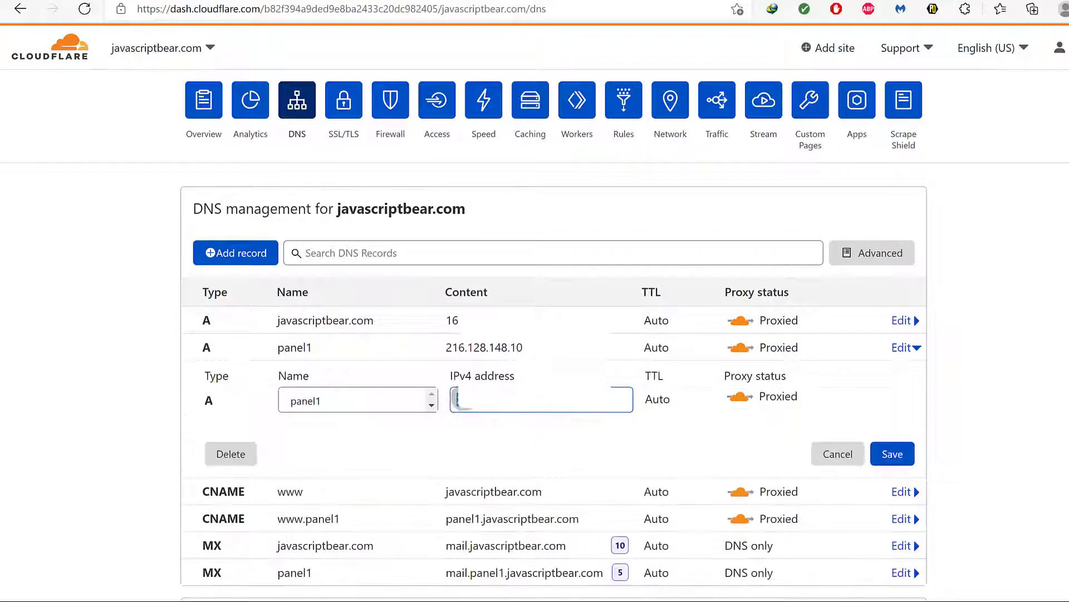
{"action": "right_click", "coordinate": [466, 400]}
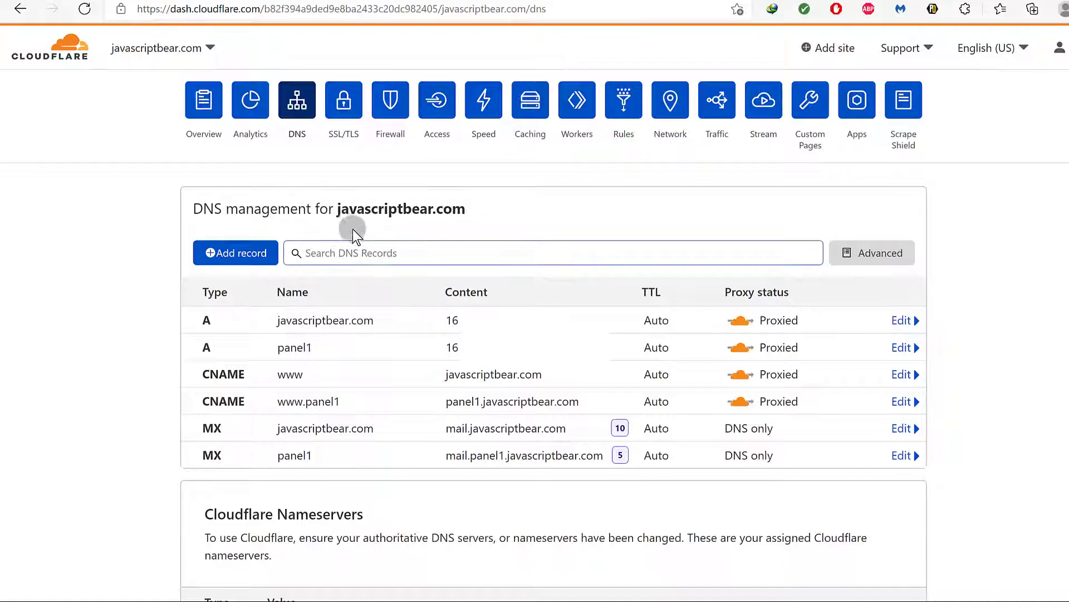
{"action": "left_click_drag", "start_coordinate": [336, 206], "coordinate": [467, 208]}
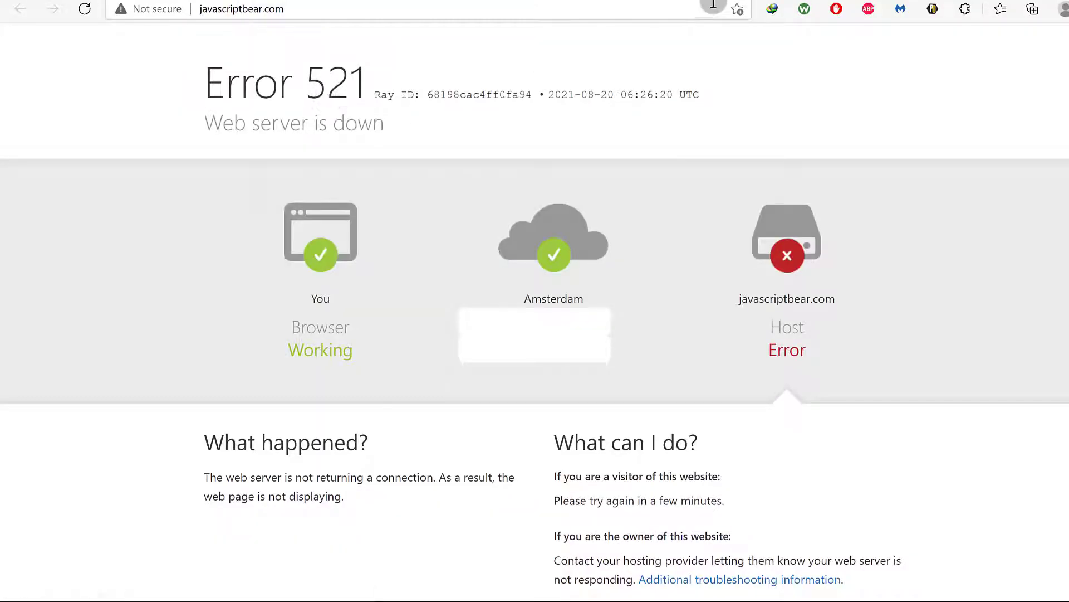
{"action": "key", "text": "ctrl+w"}
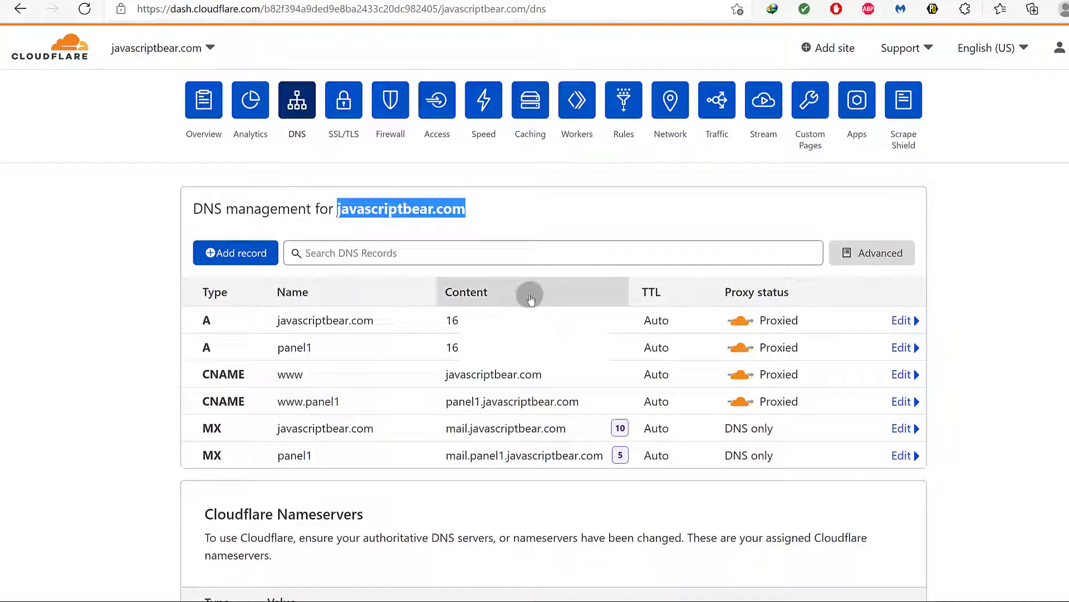
{"action": "left_click", "coordinate": [478, 223]}
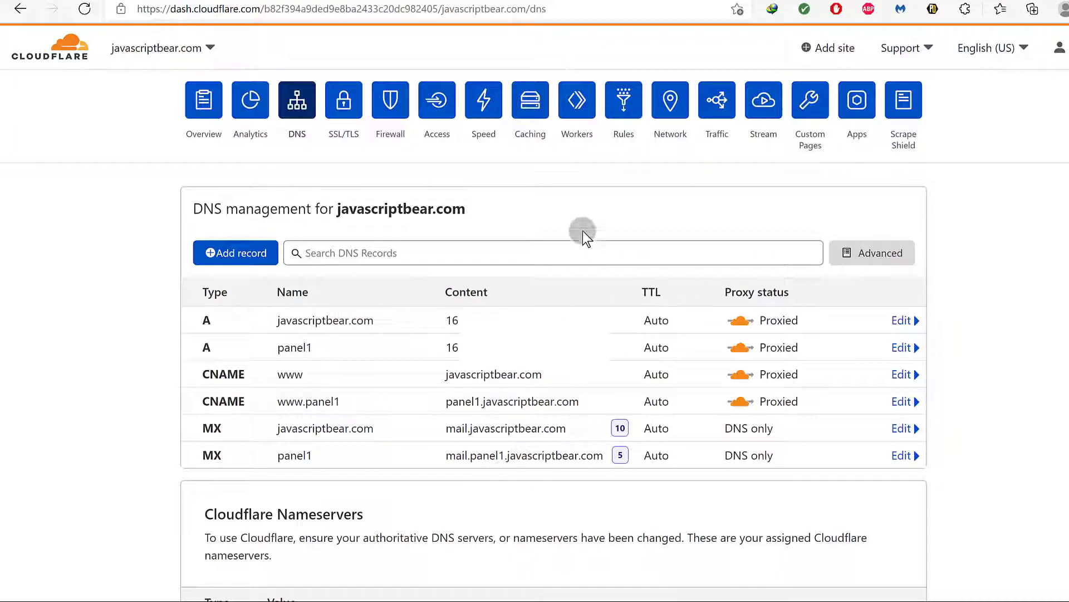
- In a new tab, search Bing for 'hestiacp install script generate'
{"action": "left_click", "coordinate": [563, 3]}
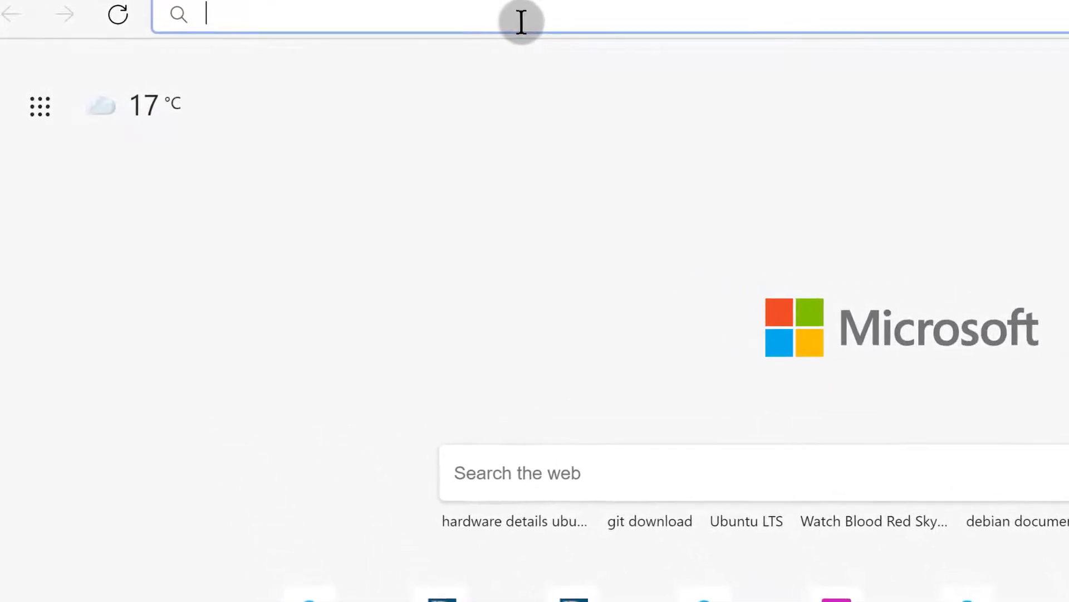
{"action": "type", "text": "hestiacp install script genrate"}
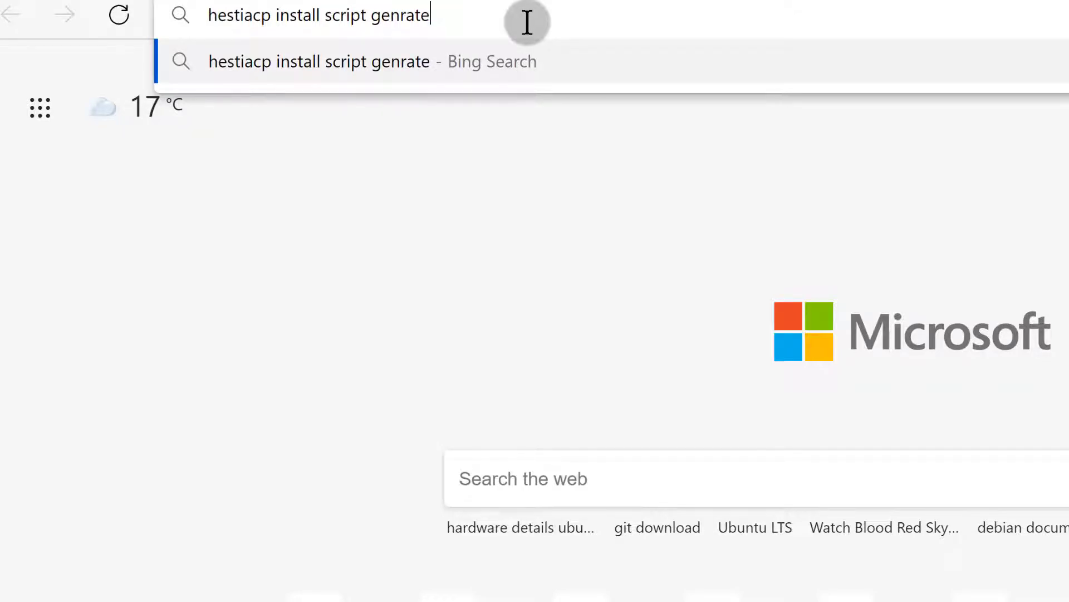
{"action": "key", "text": "BackSpace"}
{"action": "key", "text": "BackSpace"}
{"action": "key", "text": "BackSpace"}
{"action": "key", "text": "BackSpace"}
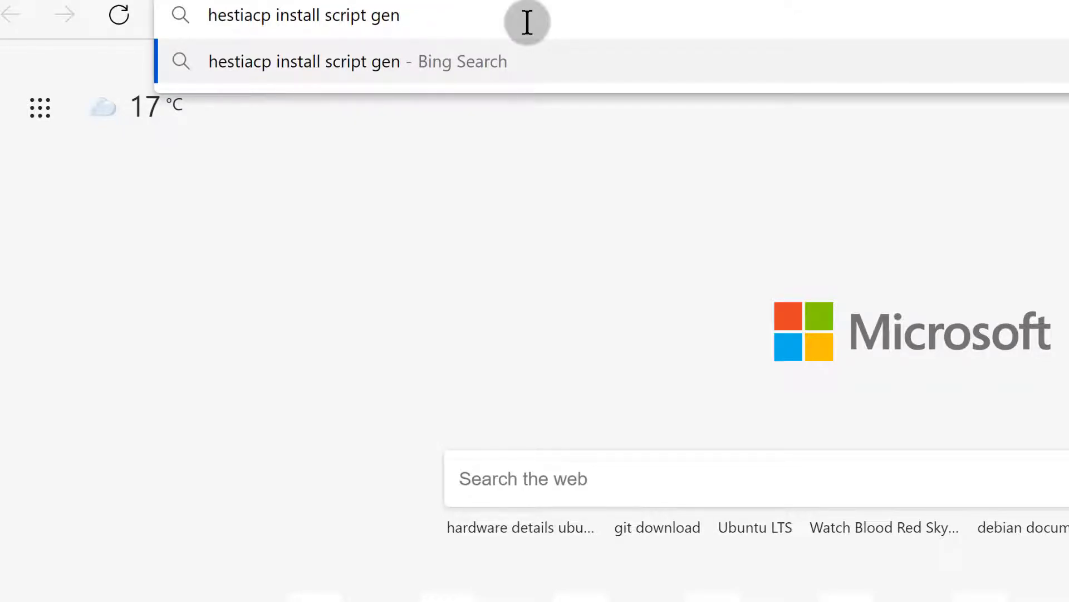
{"action": "type", "text": "erate"}
{"action": "key", "text": "Return"}
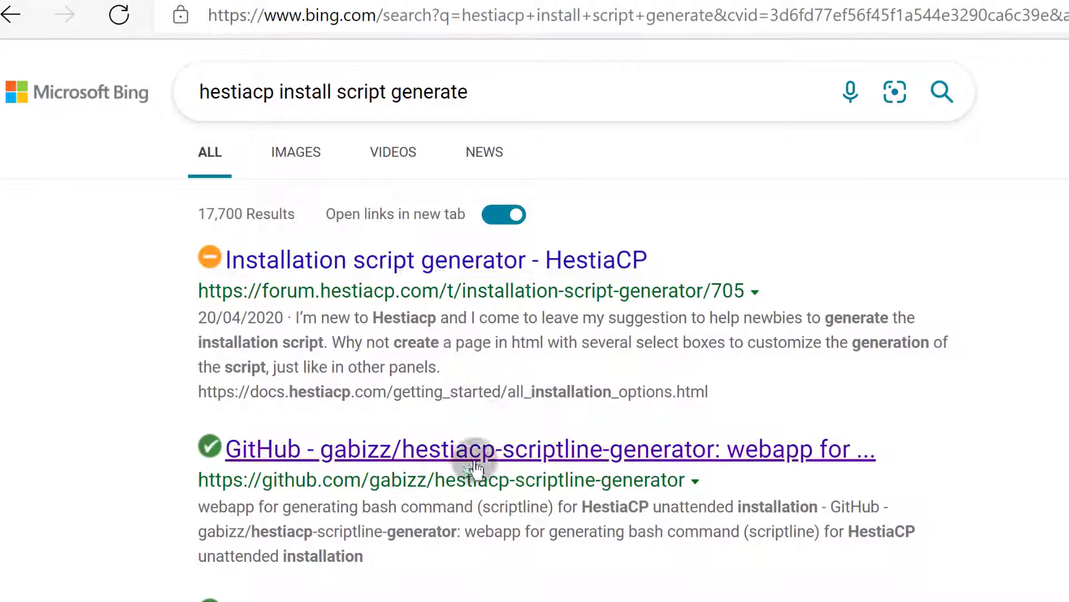
- Open the GitHub generator repository, then its hosted scriptline generator web app
{"action": "right_click", "coordinate": [338, 458]}
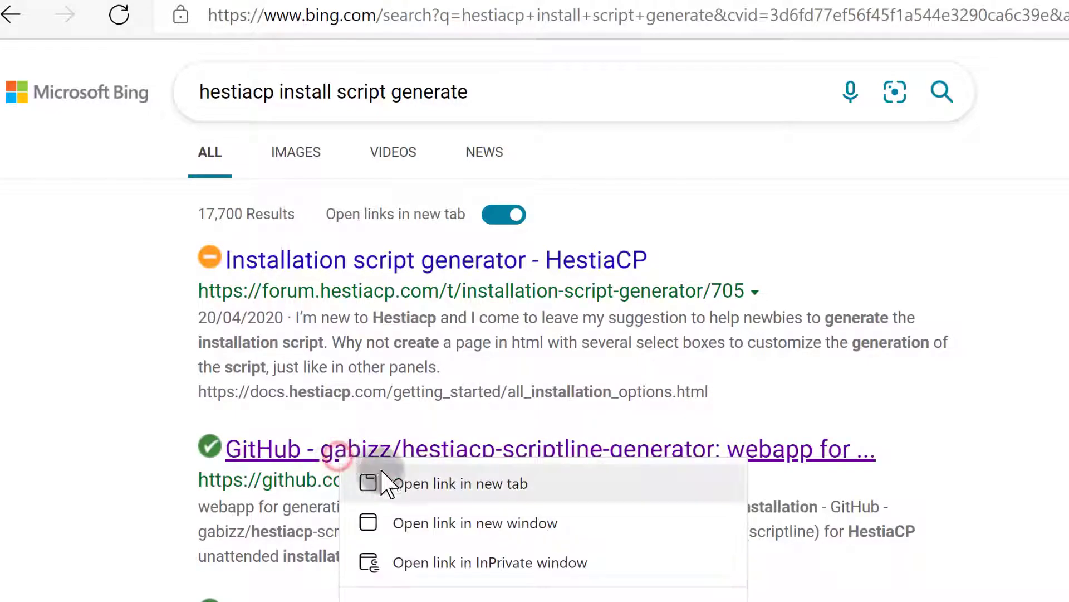
{"action": "left_click", "coordinate": [412, 486]}
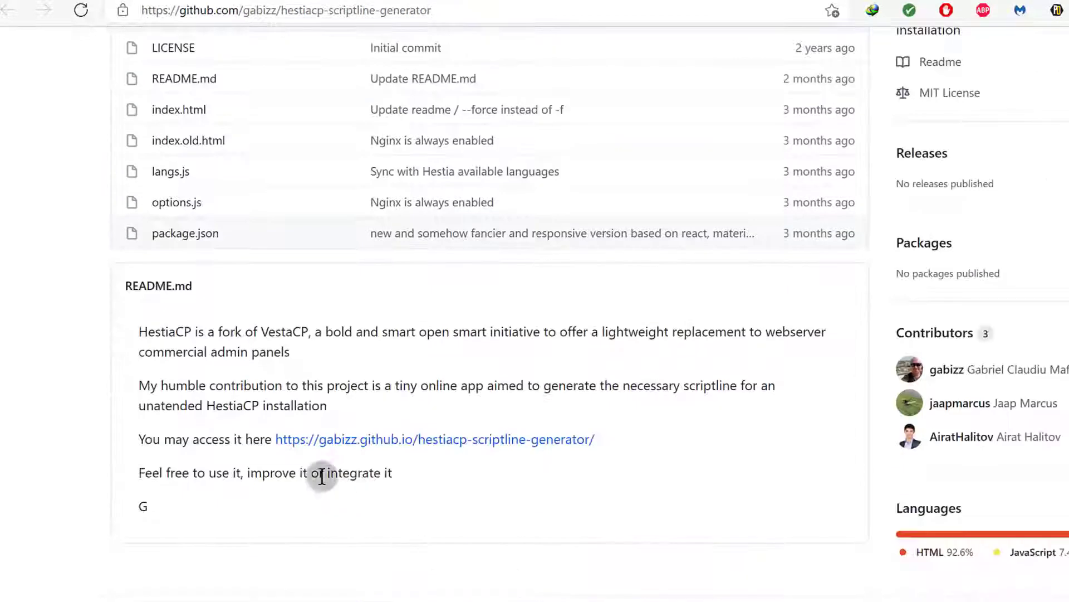
{"action": "left_click", "coordinate": [361, 440]}
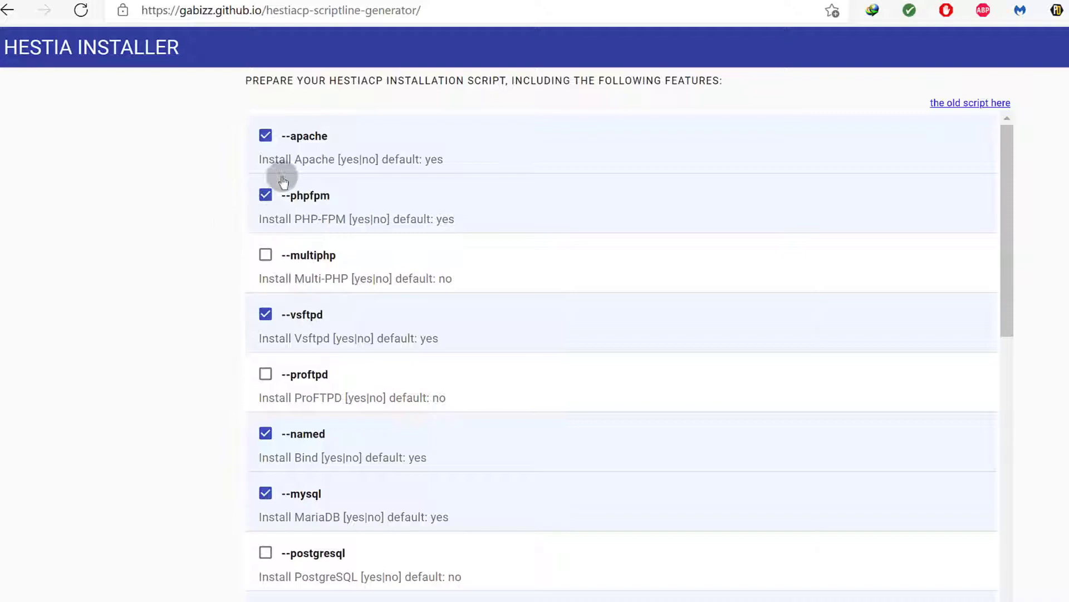
- Untick --apache and --vsftpd, and tick --multiphp and --proftpd
{"action": "left_click", "coordinate": [265, 136]}
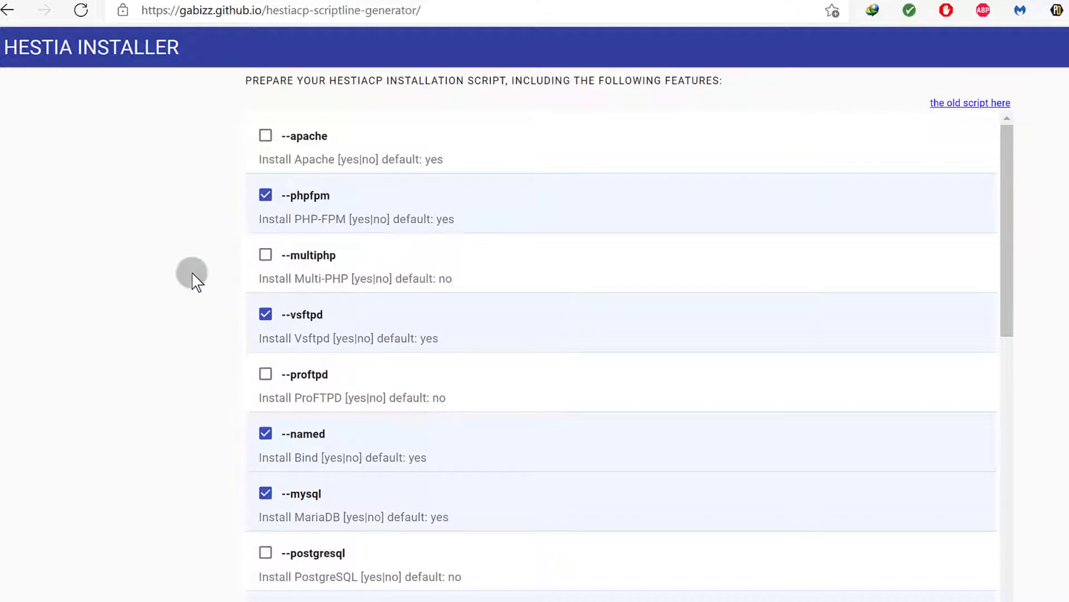
{"action": "left_click", "coordinate": [266, 255]}
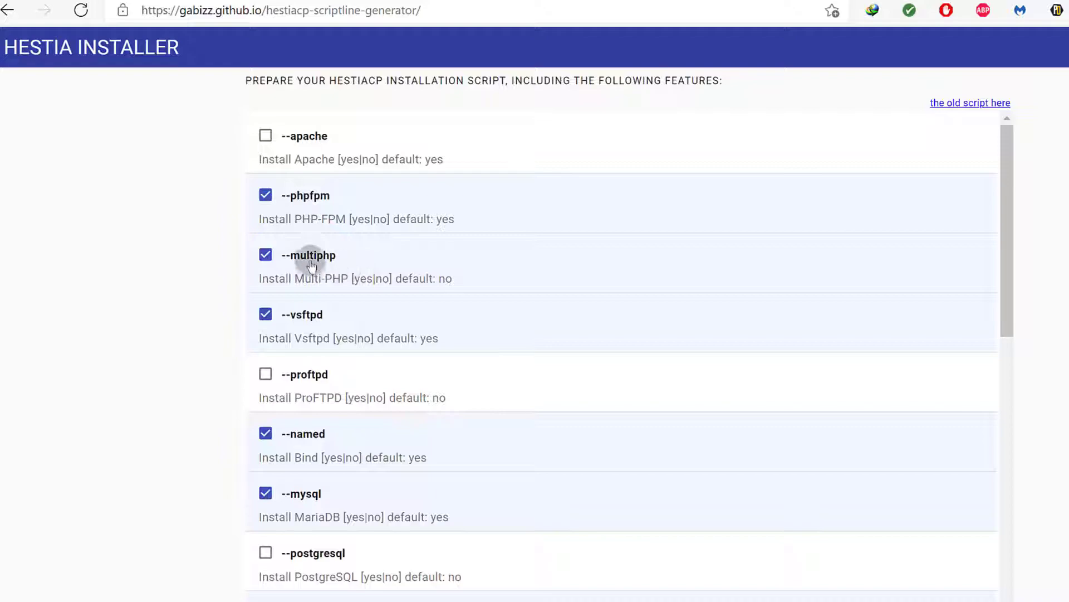
{"action": "left_click", "coordinate": [266, 314]}
{"action": "left_click", "coordinate": [265, 375]}
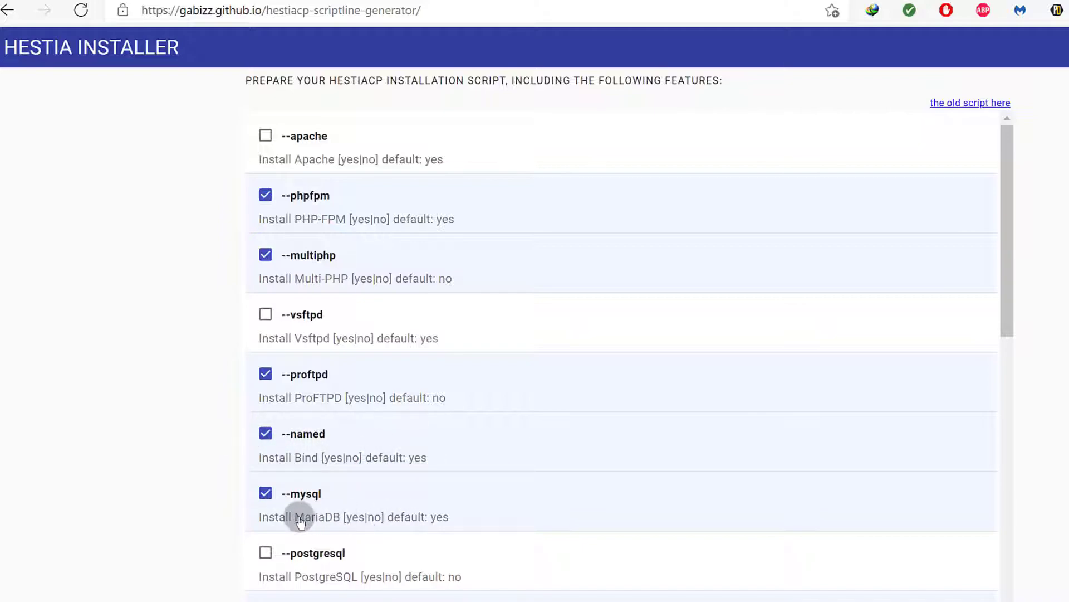
{"action": "scroll", "coordinate": [370, 502], "scroll_direction": "down", "scroll_amount": 3}
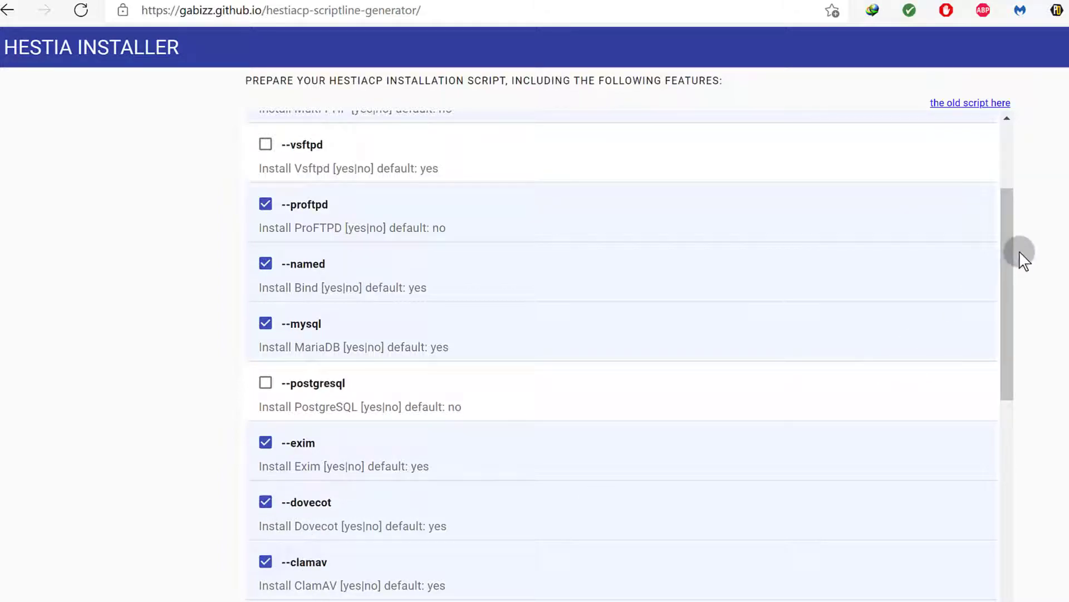
- Tick the --force option, leaving filesystem quota unticked
{"action": "left_click_drag", "start_coordinate": [1001, 261], "coordinate": [991, 442]}
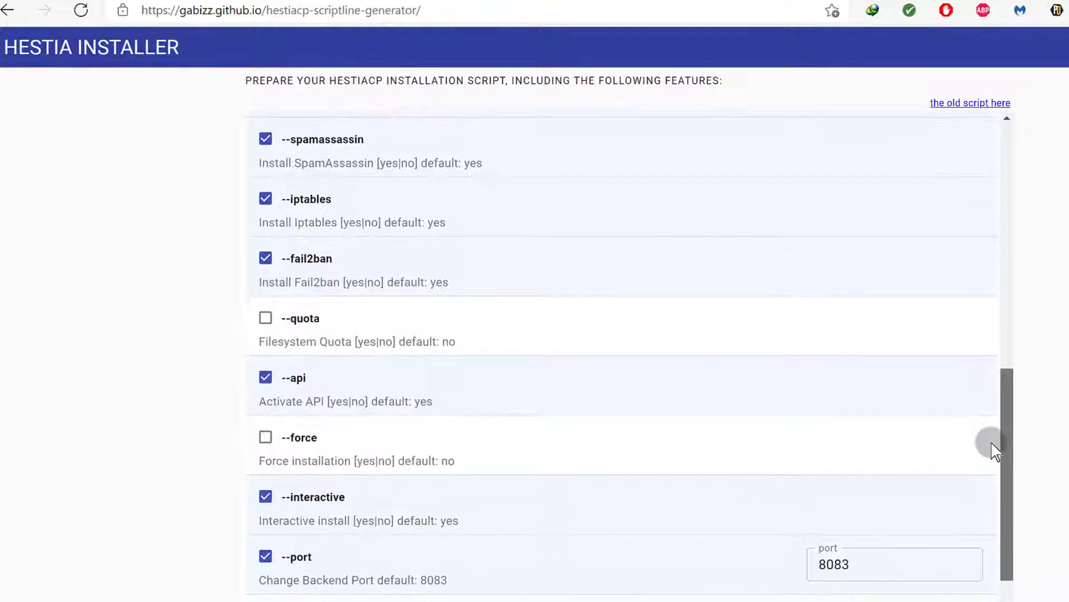
{"action": "left_click", "coordinate": [266, 319]}
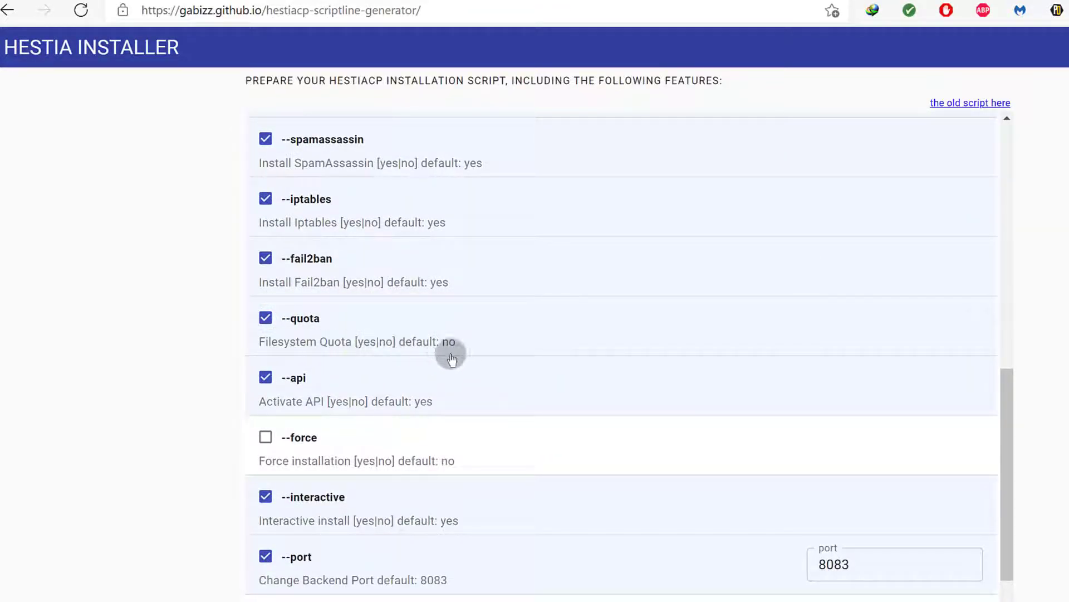
{"action": "left_click", "coordinate": [263, 320]}
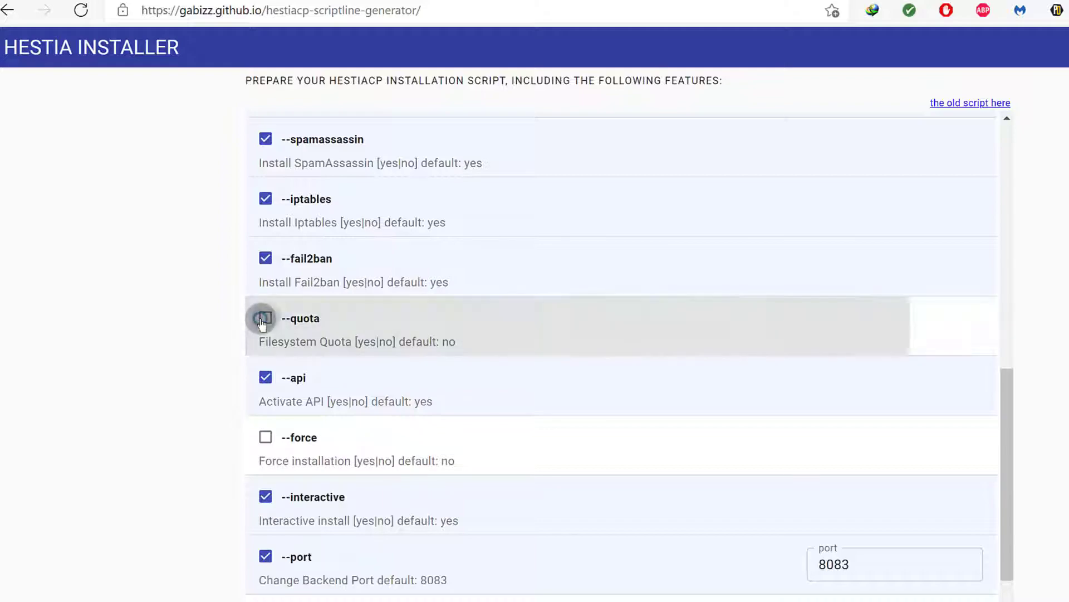
{"action": "left_click", "coordinate": [268, 438]}
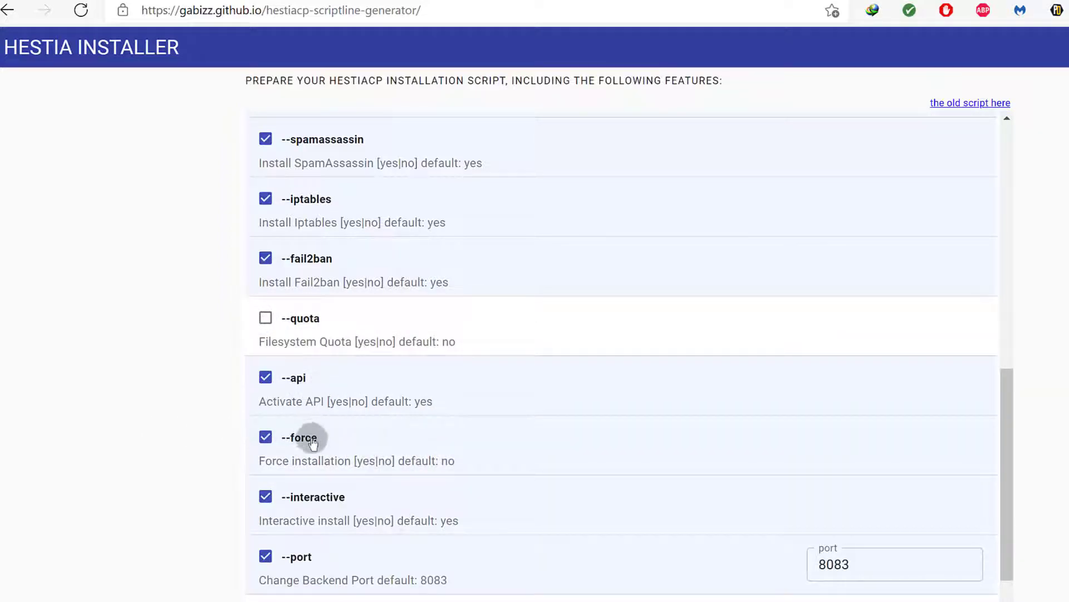
- Toggle the --hostname checkbox and place the cursor in its empty hostname field
{"action": "scroll", "coordinate": [320, 440], "scroll_direction": "down", "scroll_amount": 3}
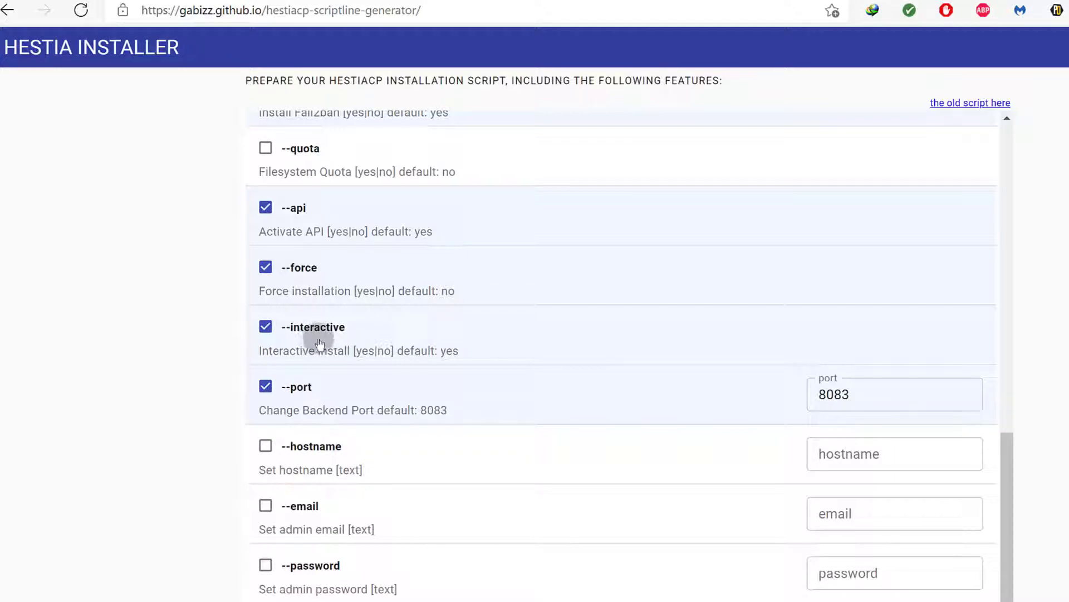
{"action": "scroll", "coordinate": [310, 401], "scroll_direction": "down", "scroll_amount": 1}
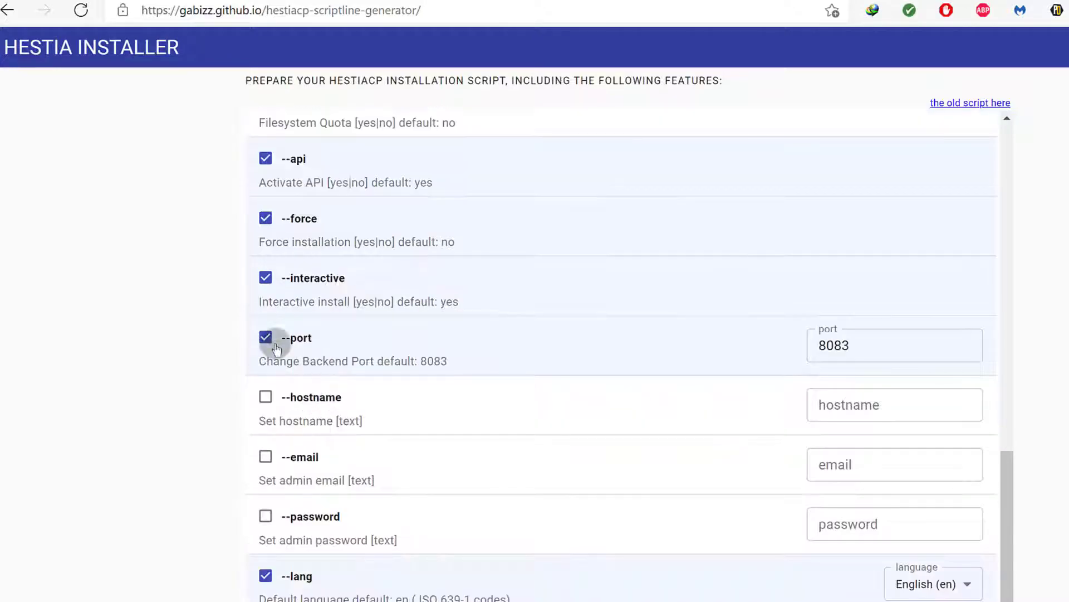
{"action": "left_click", "coordinate": [266, 397]}
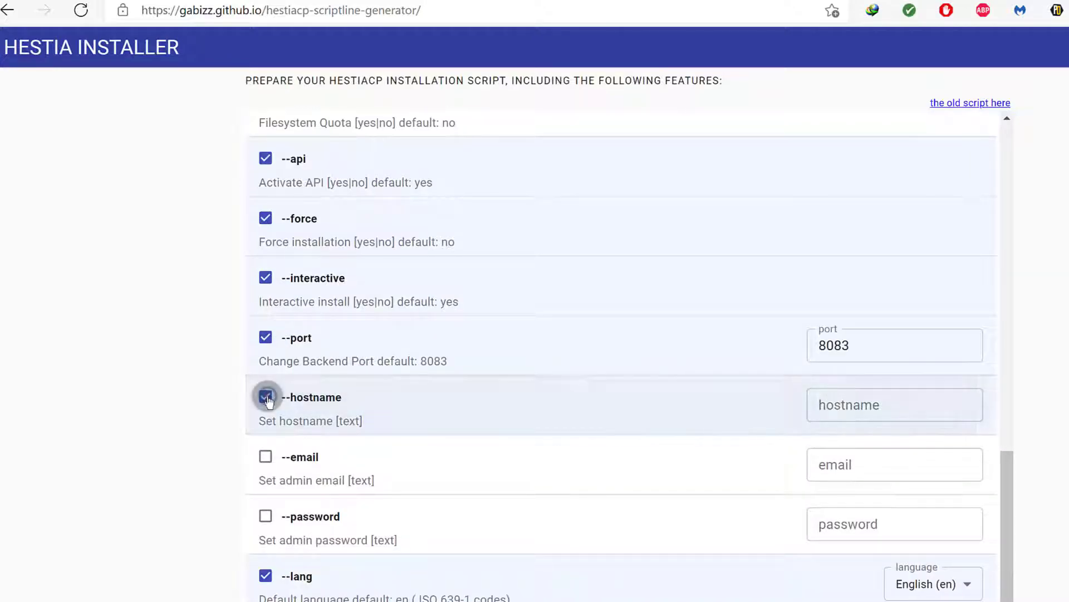
{"action": "left_click", "coordinate": [815, 415]}
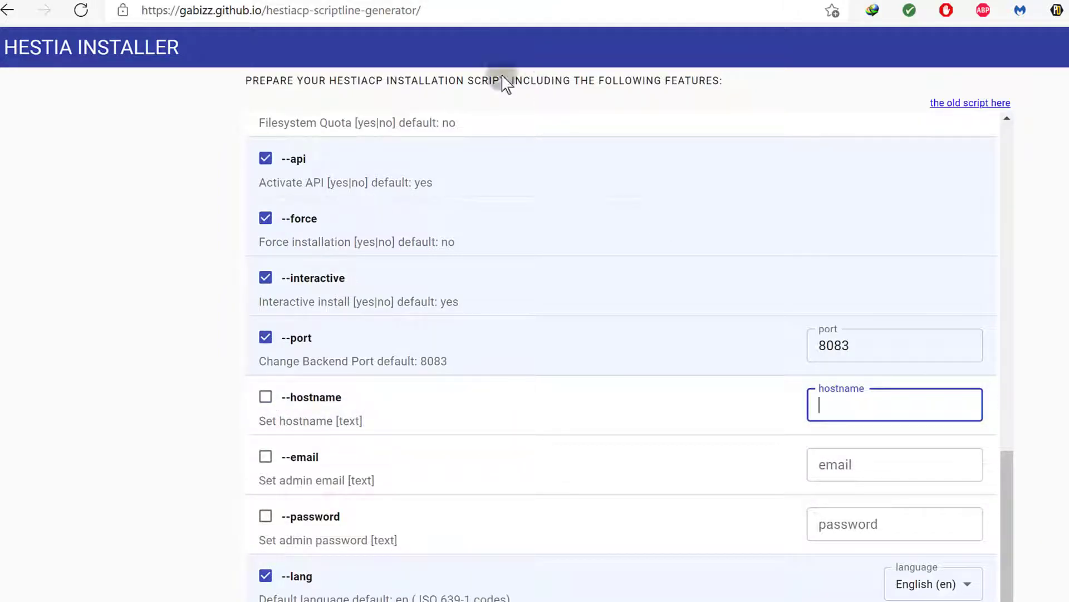
- Copy panel1.javascriptbear.com from the notes and paste it into the enabled --hostname field
{"action": "key", "text": "super"}
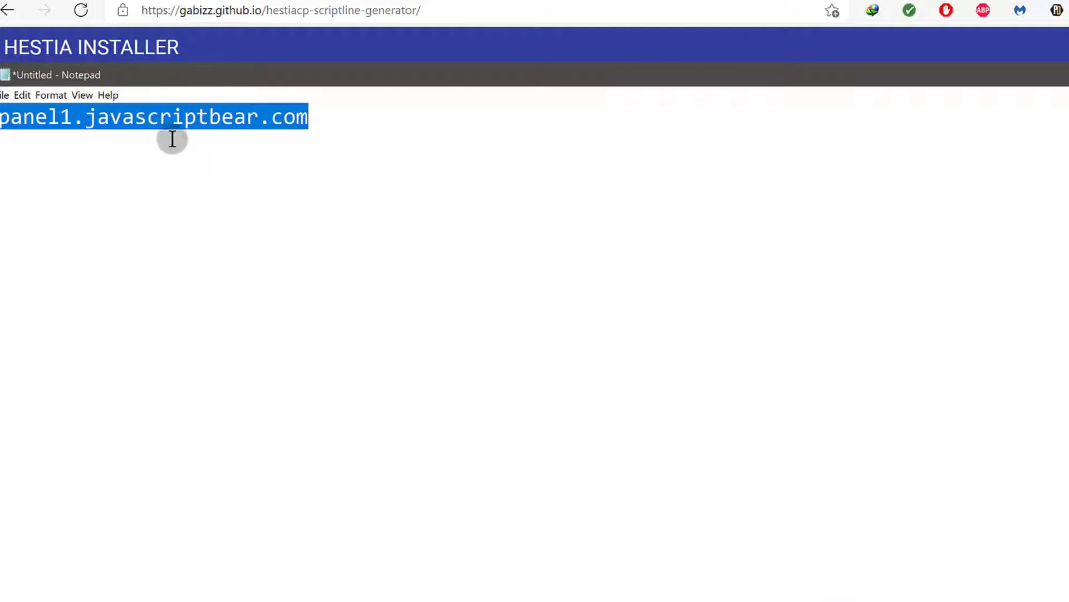
{"action": "right_click", "coordinate": [162, 118]}
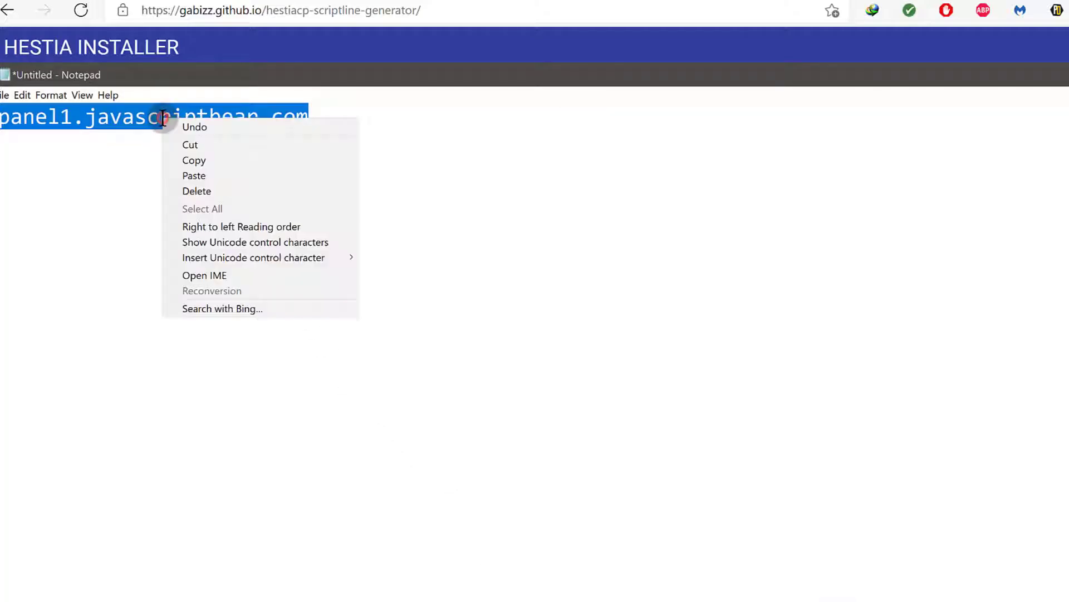
{"action": "left_click", "coordinate": [213, 161]}
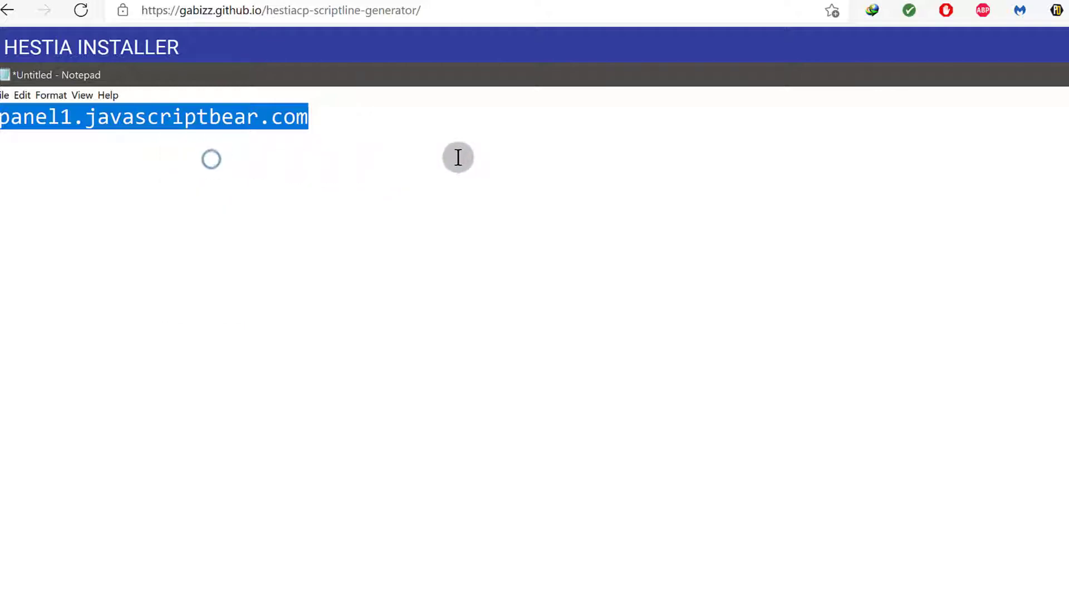
{"action": "left_click", "coordinate": [829, 7]}
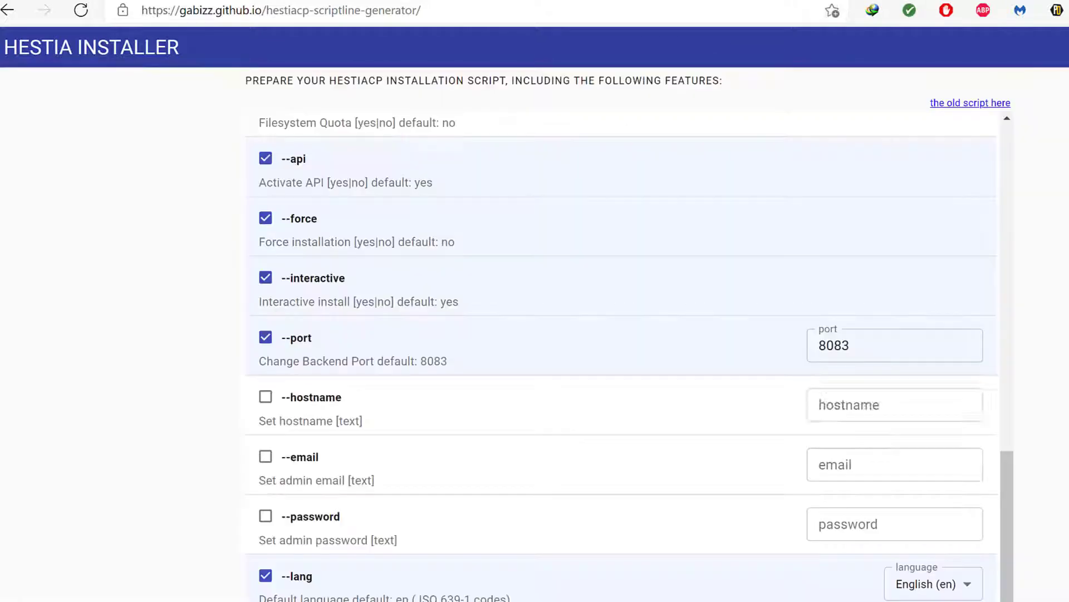
{"action": "left_click", "coordinate": [266, 399]}
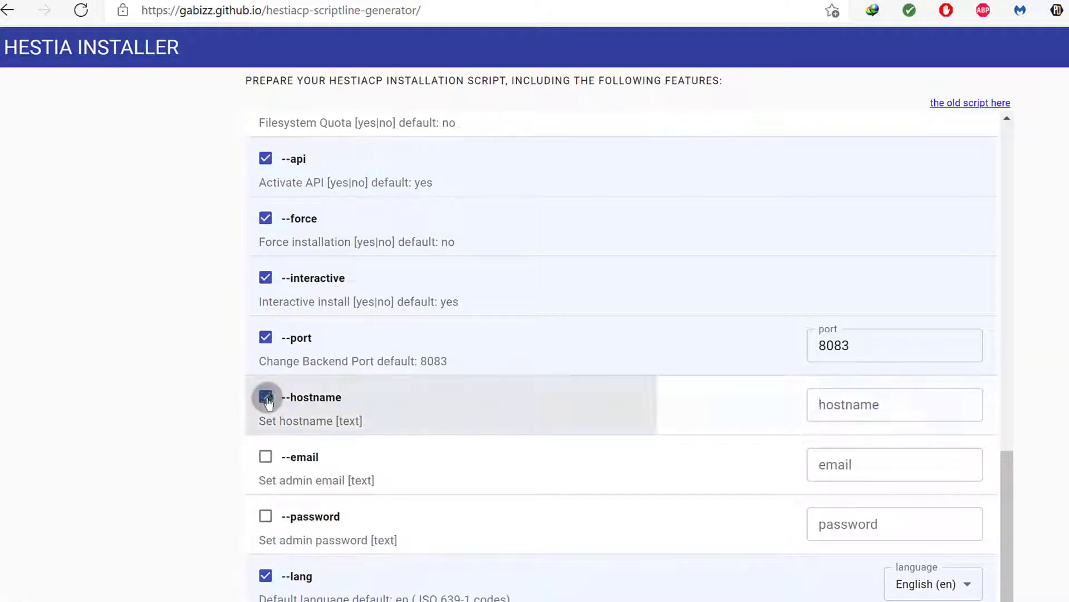
{"action": "right_click", "coordinate": [853, 396]}
{"action": "left_click", "coordinate": [901, 394]}
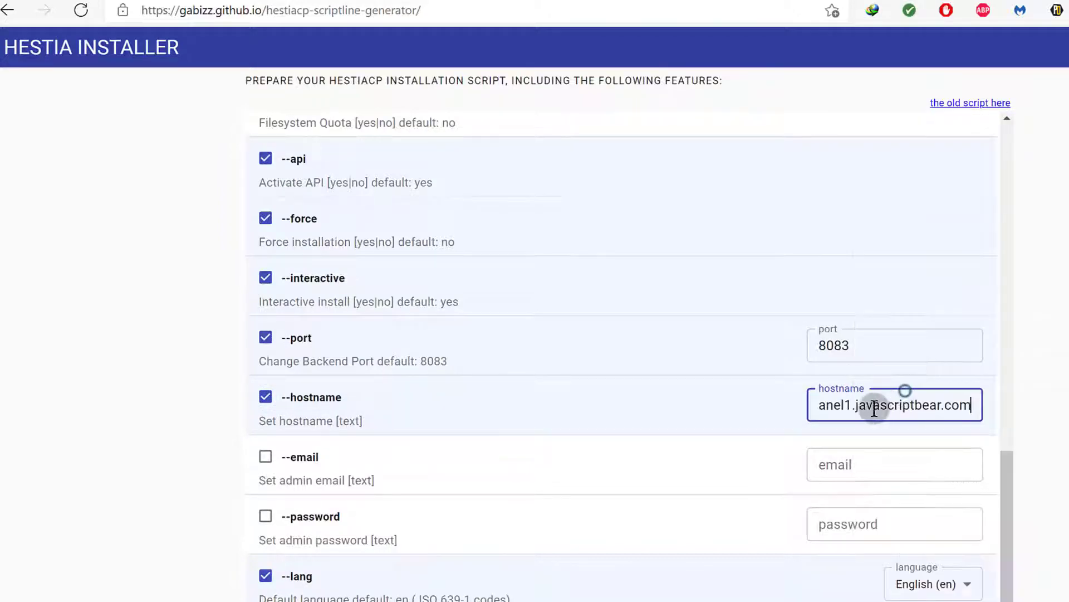
- Enable --email and --password and enter the admin password
{"action": "left_click", "coordinate": [271, 461]}
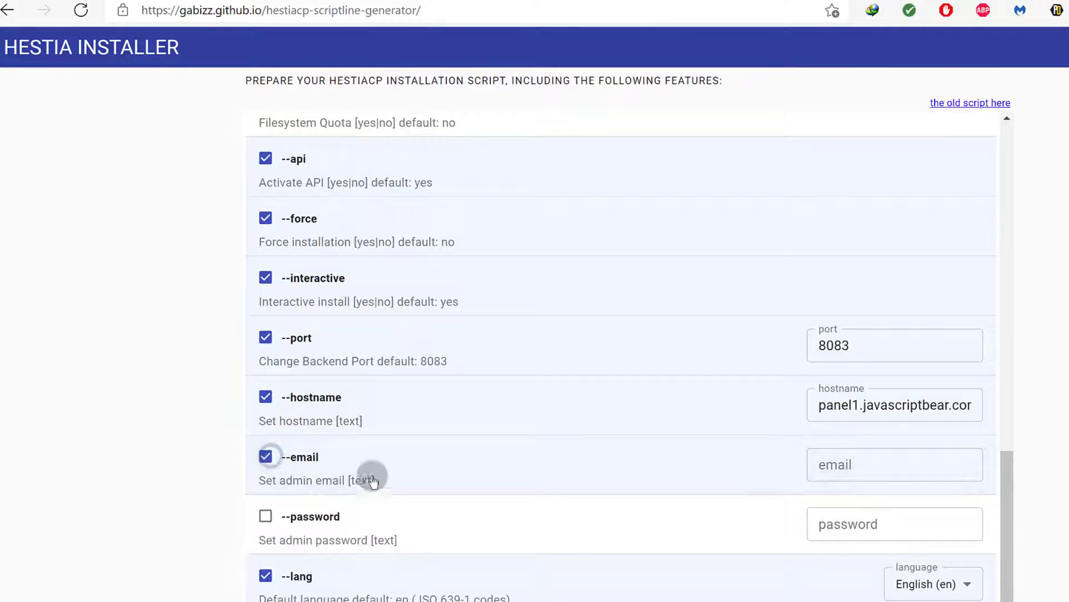
{"action": "left_click", "coordinate": [861, 464]}
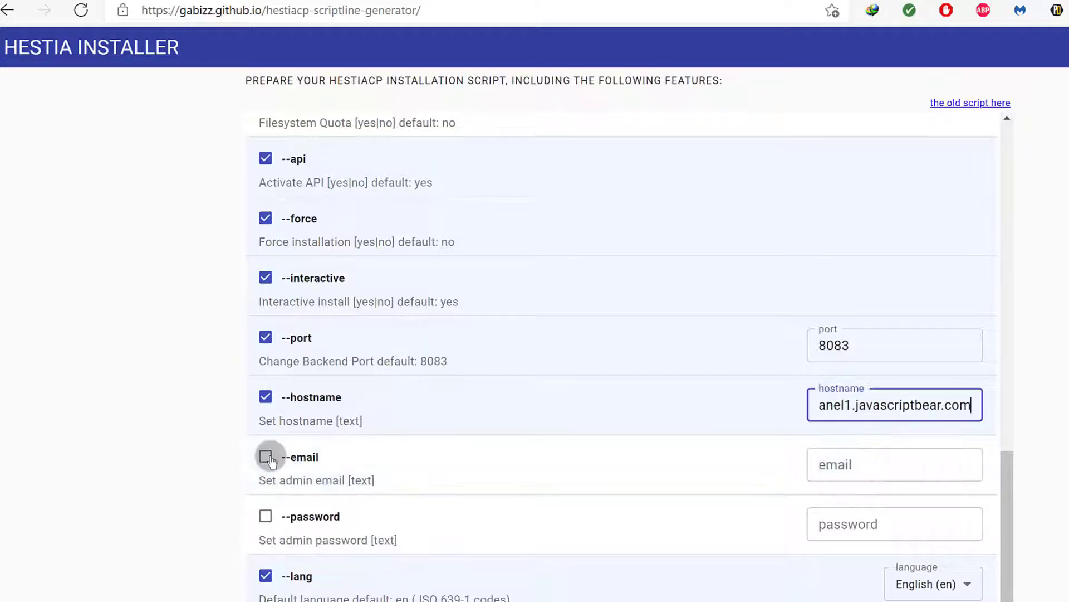
{"action": "left_click", "coordinate": [271, 460]}
{"action": "left_click", "coordinate": [792, 464]}
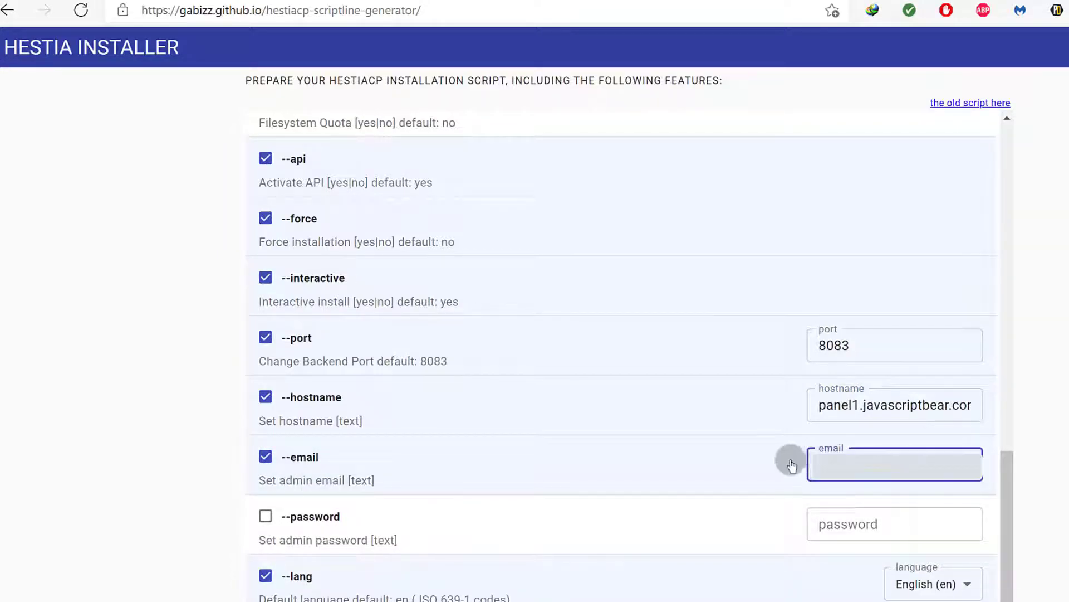
{"action": "left_click", "coordinate": [265, 517]}
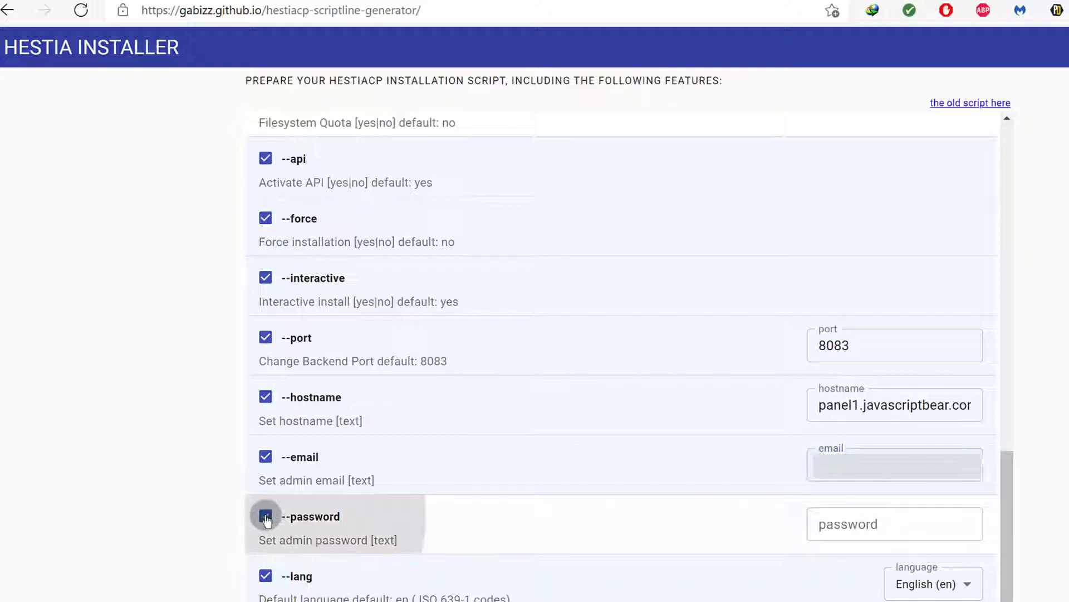
{"action": "left_click", "coordinate": [820, 524]}
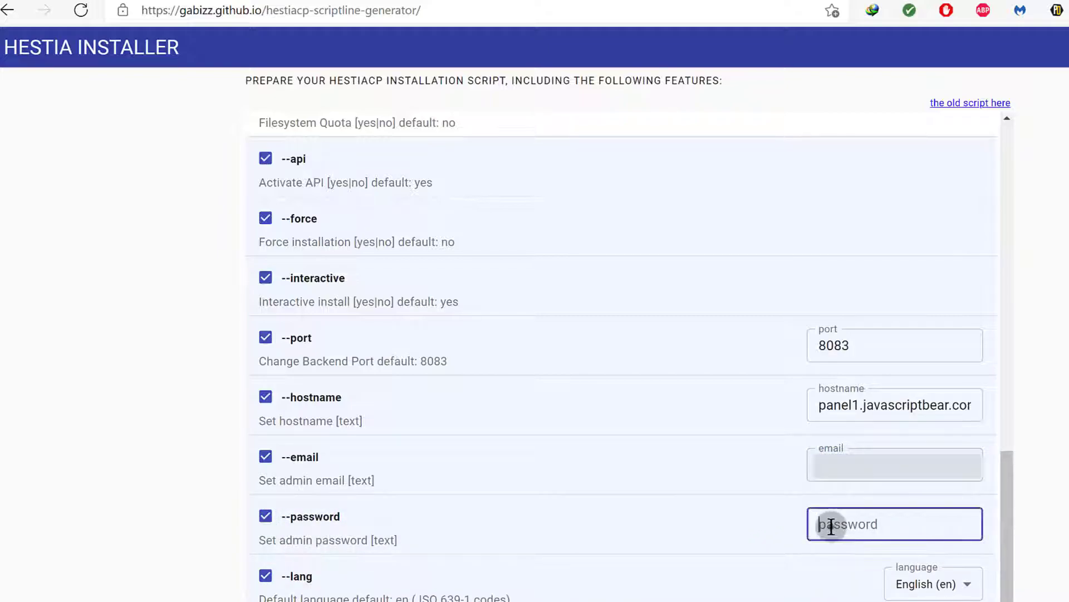
{"action": "left_click", "coordinate": [831, 526]}
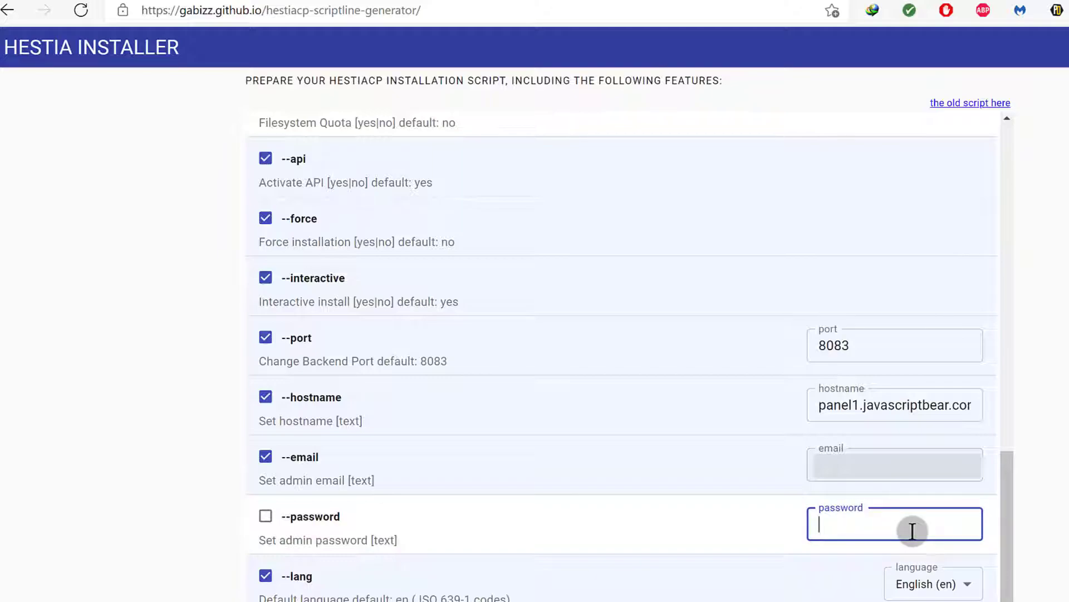
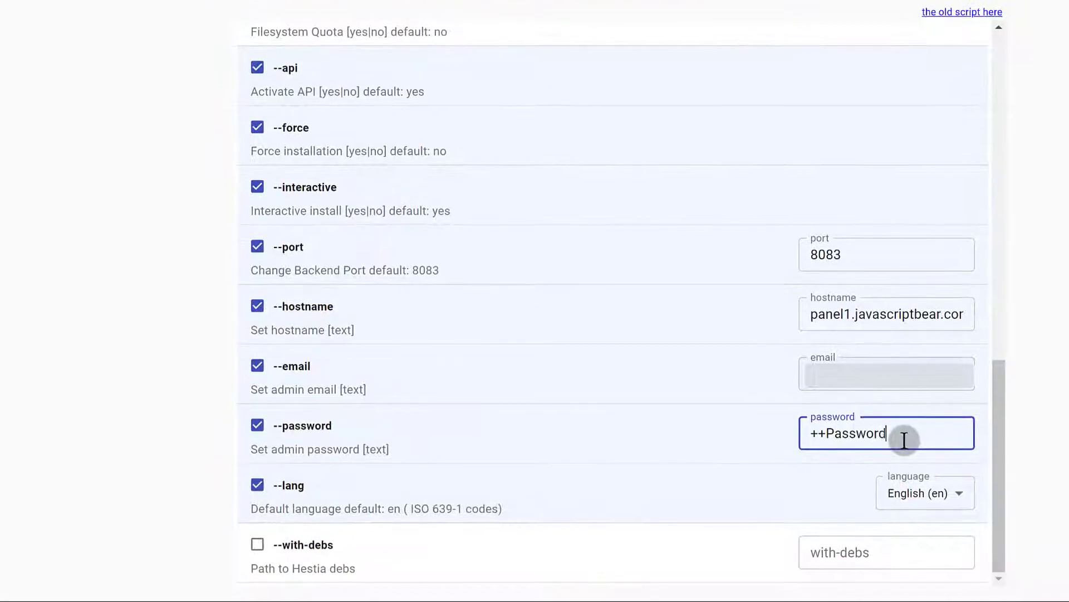
{"action": "key", "text": "ctrl+a"}
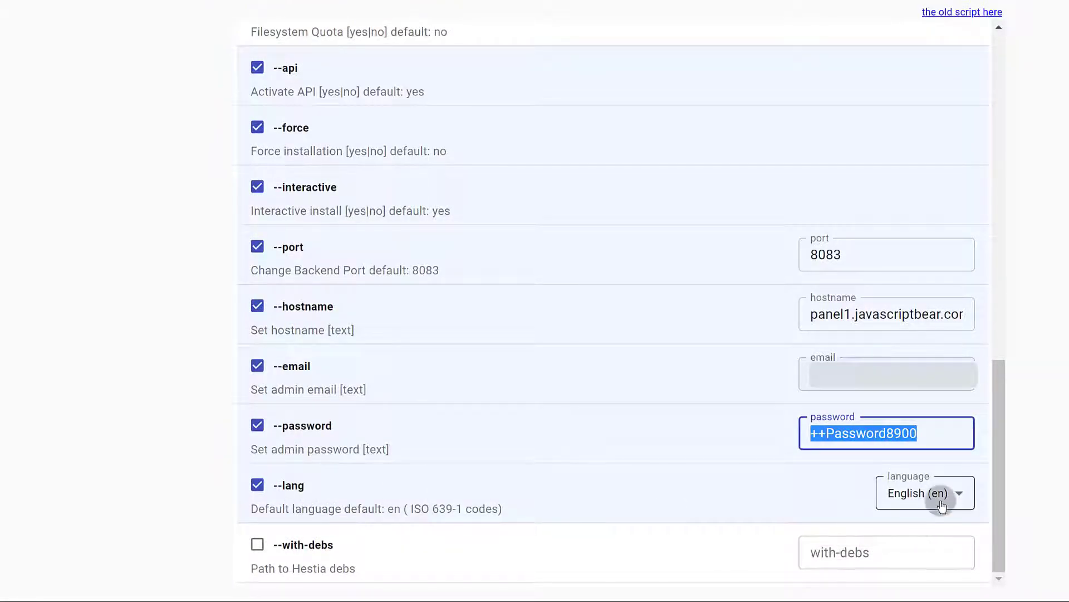
- Turn off --lang and bring up the generated hst-install.sh command
{"action": "left_click", "coordinate": [940, 498]}
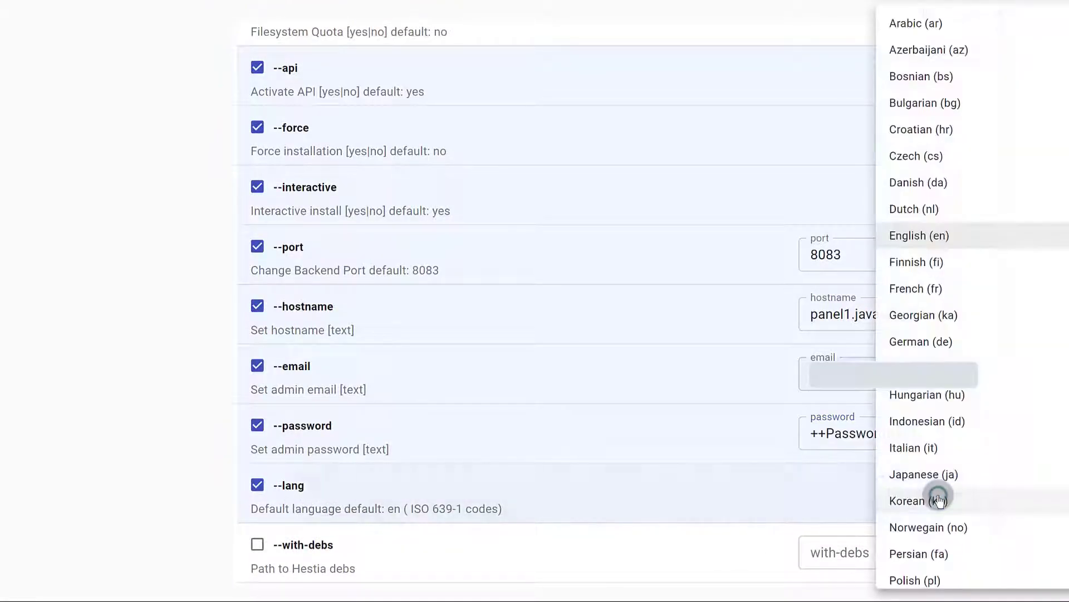
{"action": "left_click", "coordinate": [835, 497]}
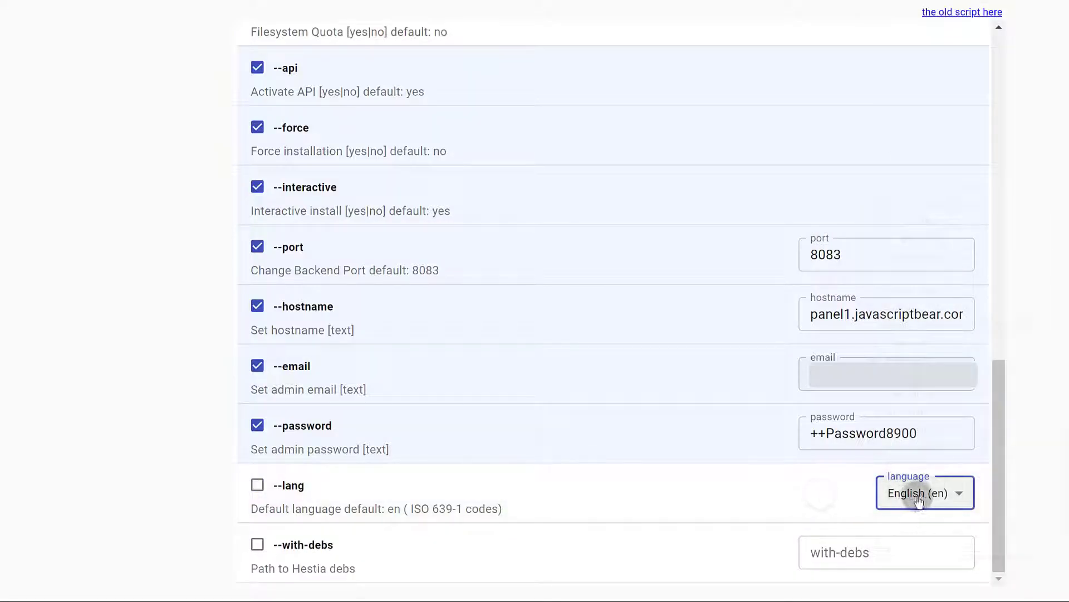
{"action": "left_click_drag", "start_coordinate": [1001, 419], "coordinate": [989, 462]}
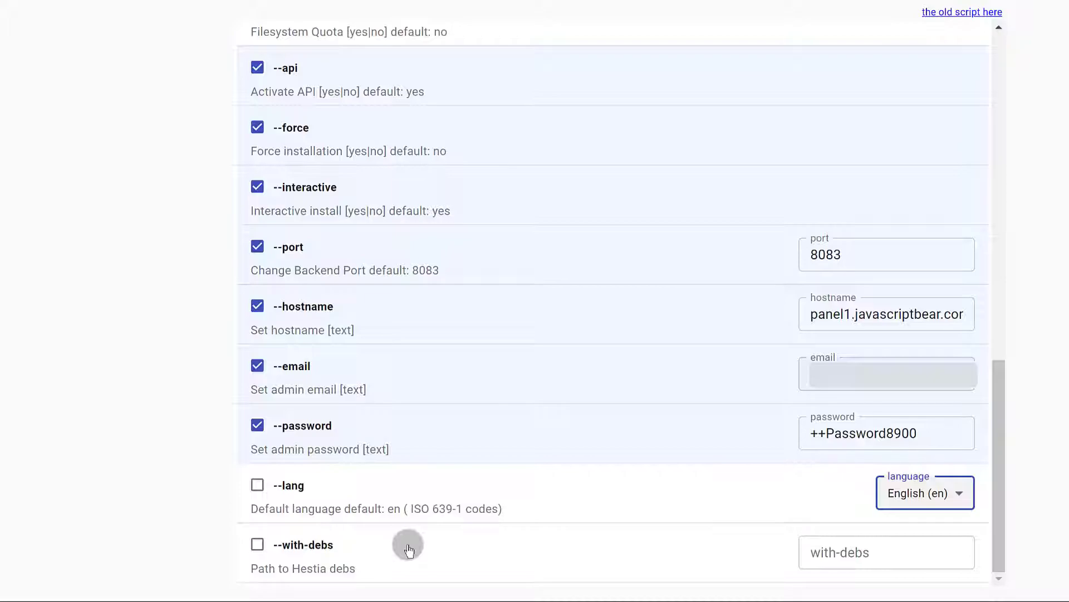
{"action": "left_click", "coordinate": [409, 550]}
{"action": "left_click", "coordinate": [728, 544]}
{"action": "left_click", "coordinate": [1031, 446]}
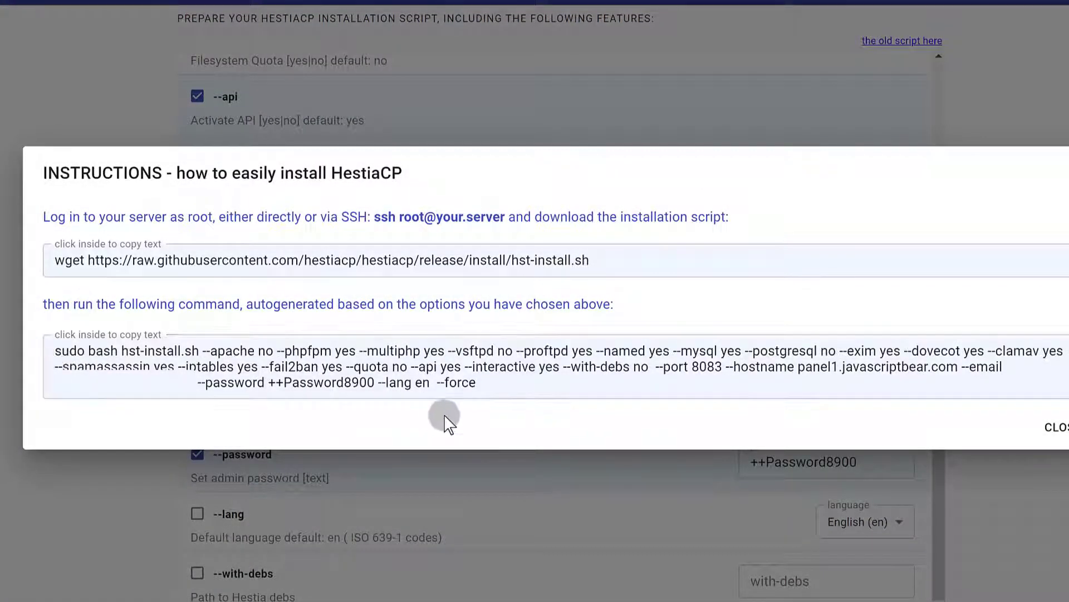
- Copy the wget command that downloads hst-install.sh
{"action": "left_click", "coordinate": [579, 269]}
{"action": "key", "text": "ctrl+c"}
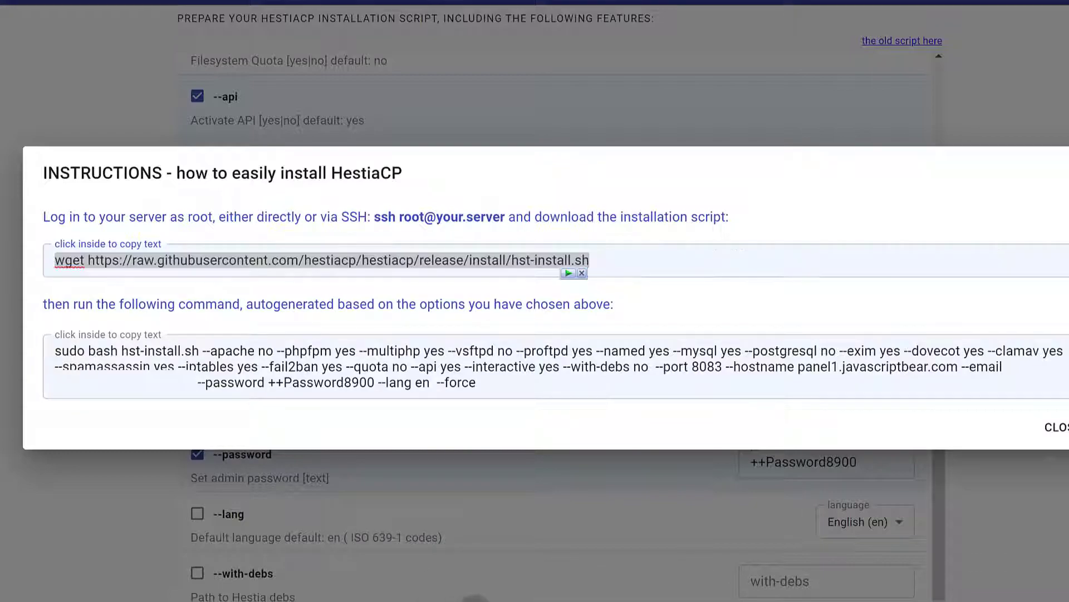
{"action": "key", "text": "super"}
{"action": "key", "text": "Escape"}
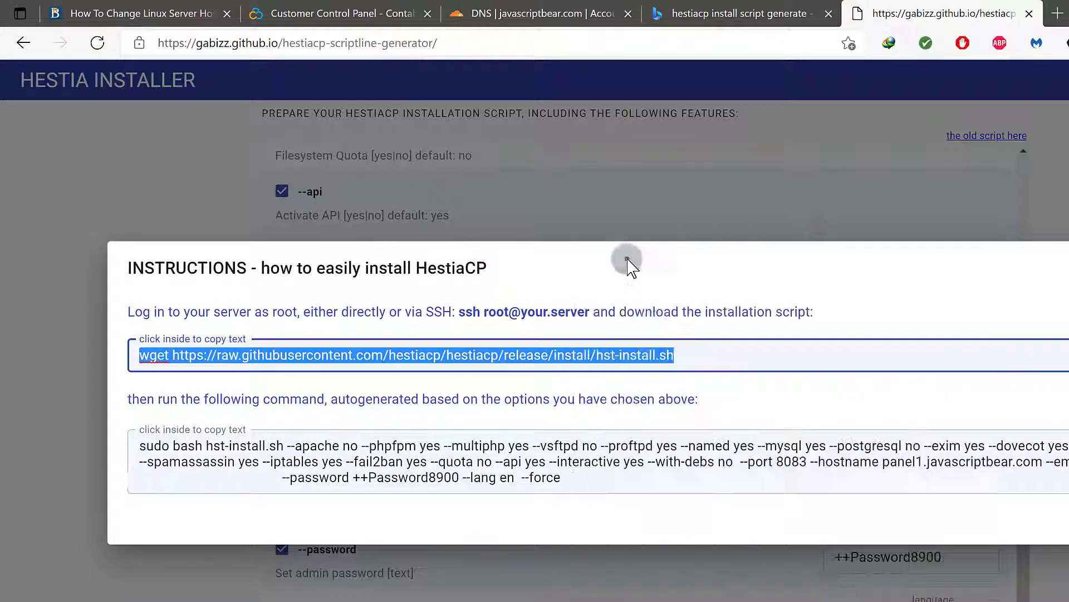
- Paste and run the wget command in the SSH terminal to download hst-install.sh
{"action": "key", "text": "alt+Tab"}
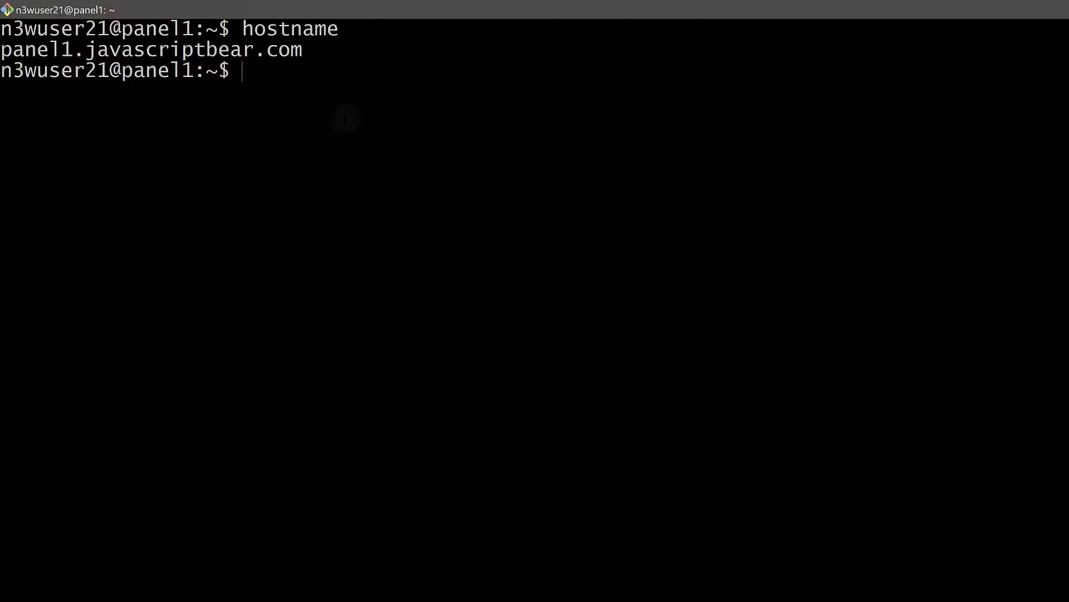
{"action": "right_click", "coordinate": [310, 101]}
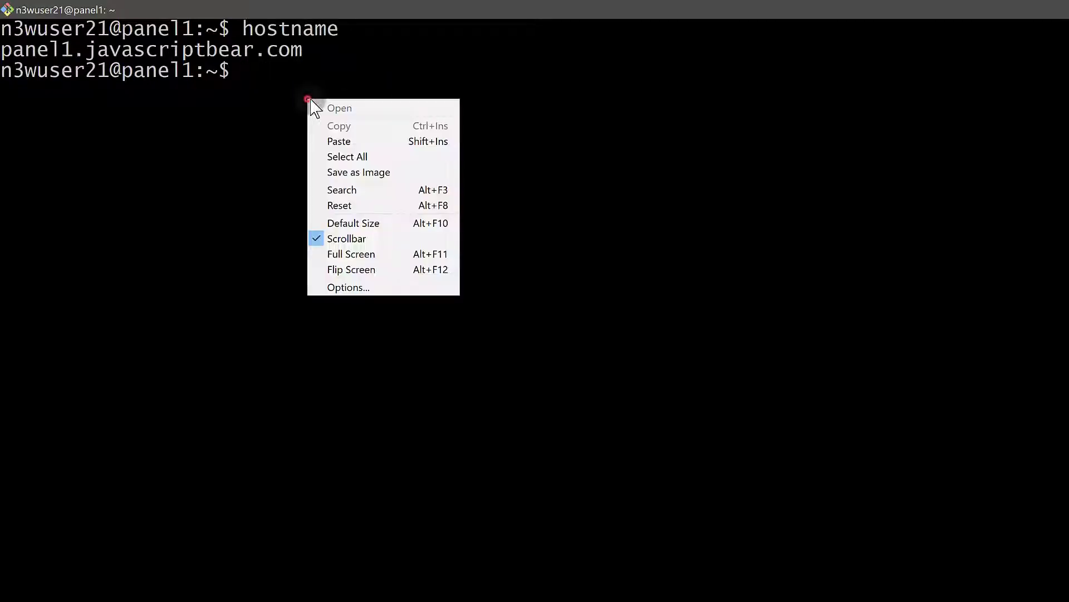
{"action": "left_click", "coordinate": [335, 138]}
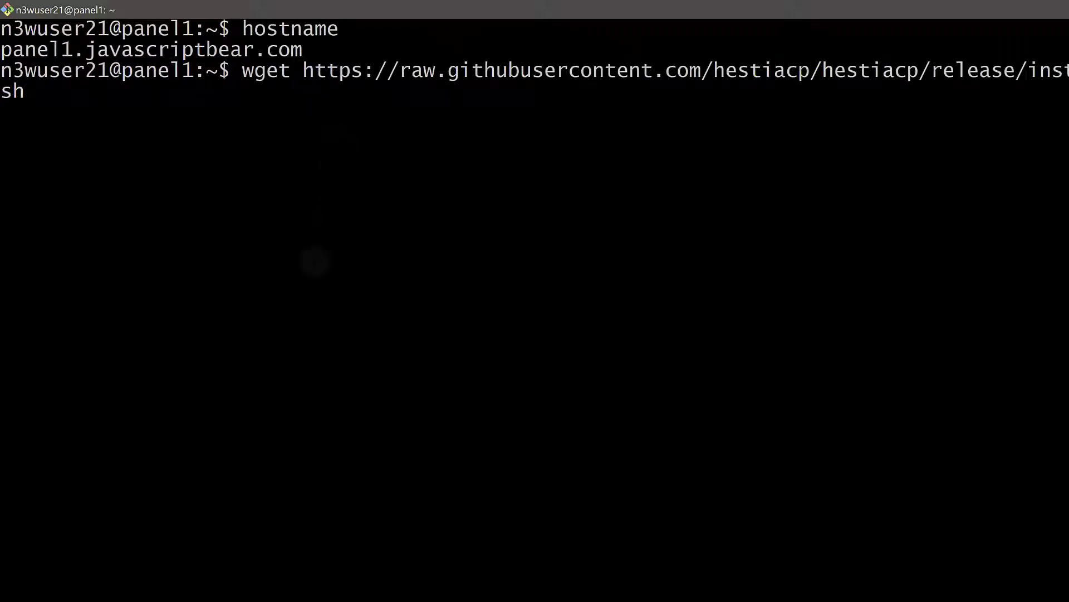
{"action": "key", "text": "Return"}
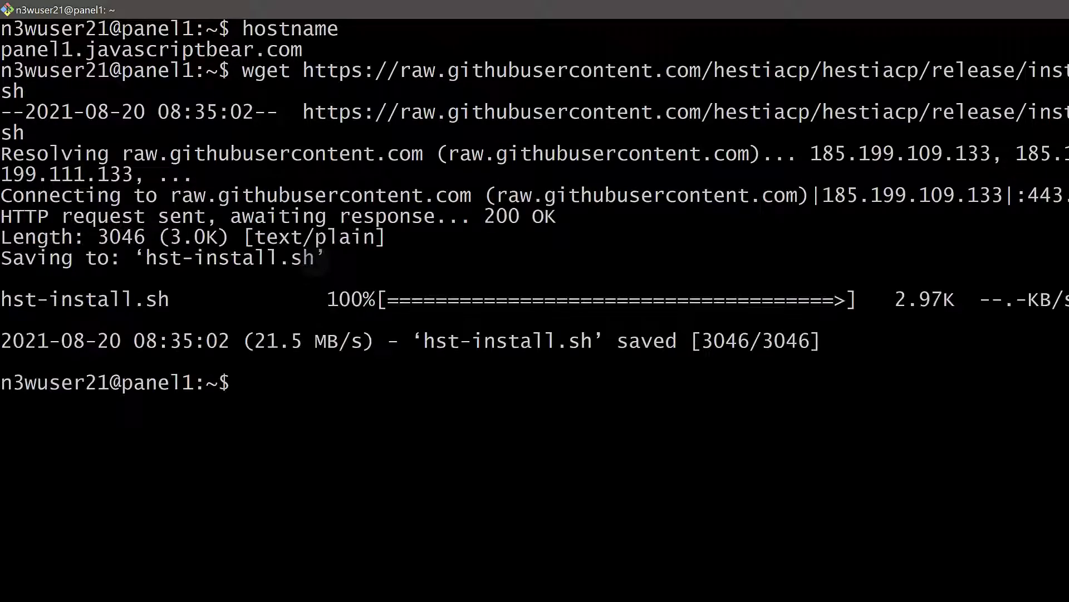
- Back in the browser, select the generated sudo bash install command
{"action": "key", "text": "super"}
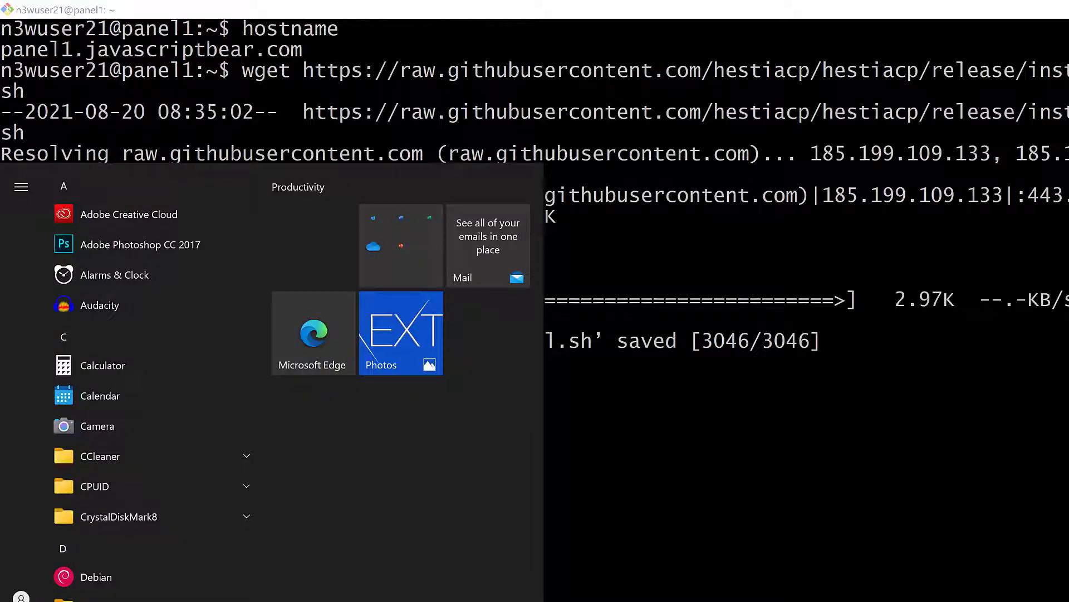
{"action": "key", "text": "Escape"}
{"action": "key", "text": "alt+Tab"}
{"action": "left_click_drag", "start_coordinate": [141, 446], "coordinate": [564, 479]}
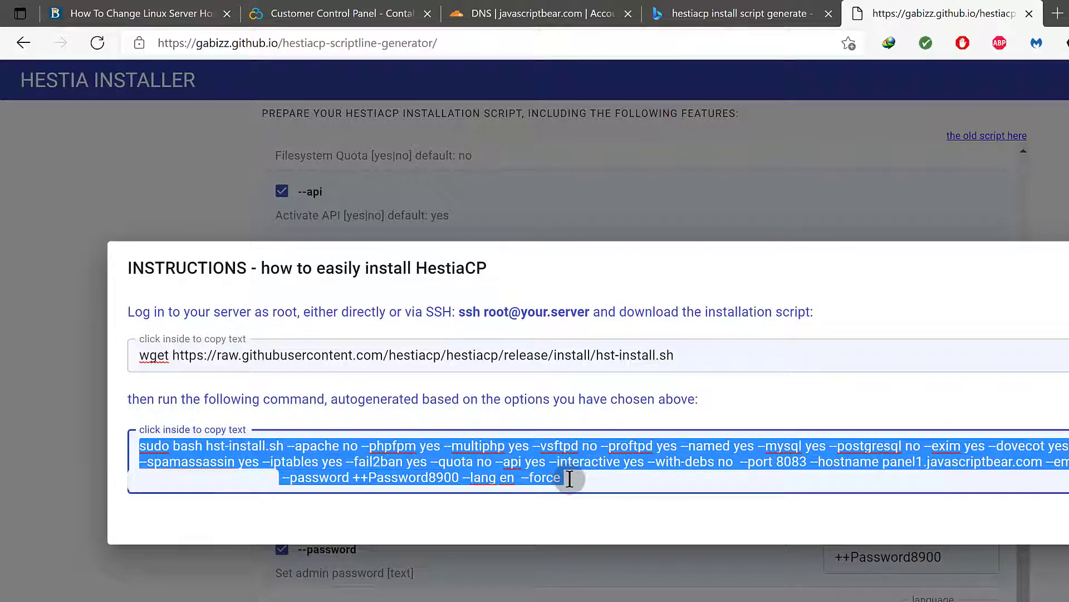
- Copy the generated install command, close the instructions dialog, and focus the 8083 port field
{"action": "right_click", "coordinate": [521, 467]}
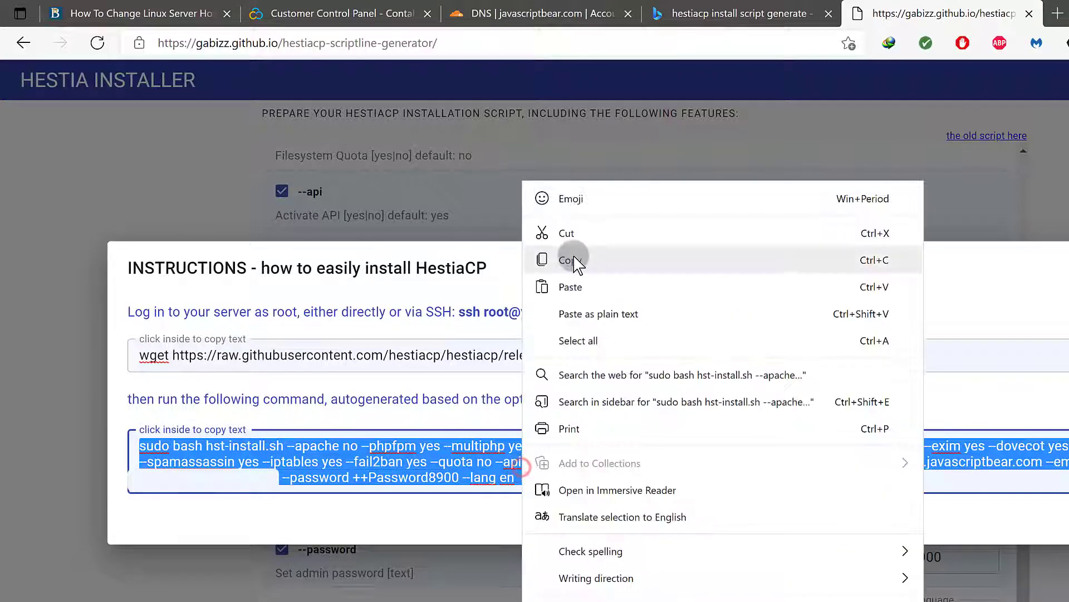
{"action": "left_click", "coordinate": [568, 255]}
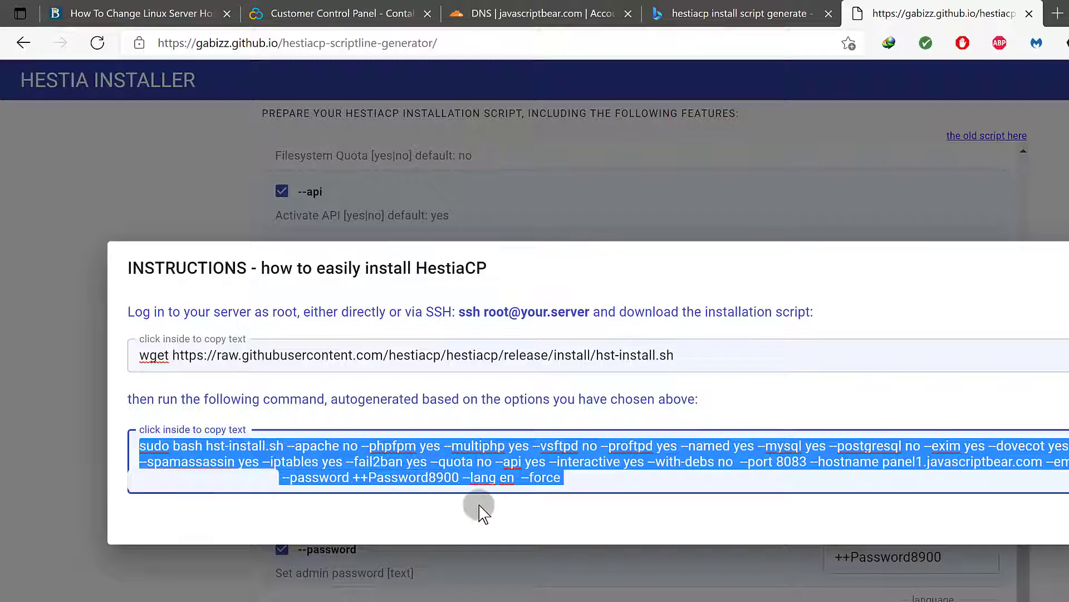
{"action": "left_click", "coordinate": [950, 557]}
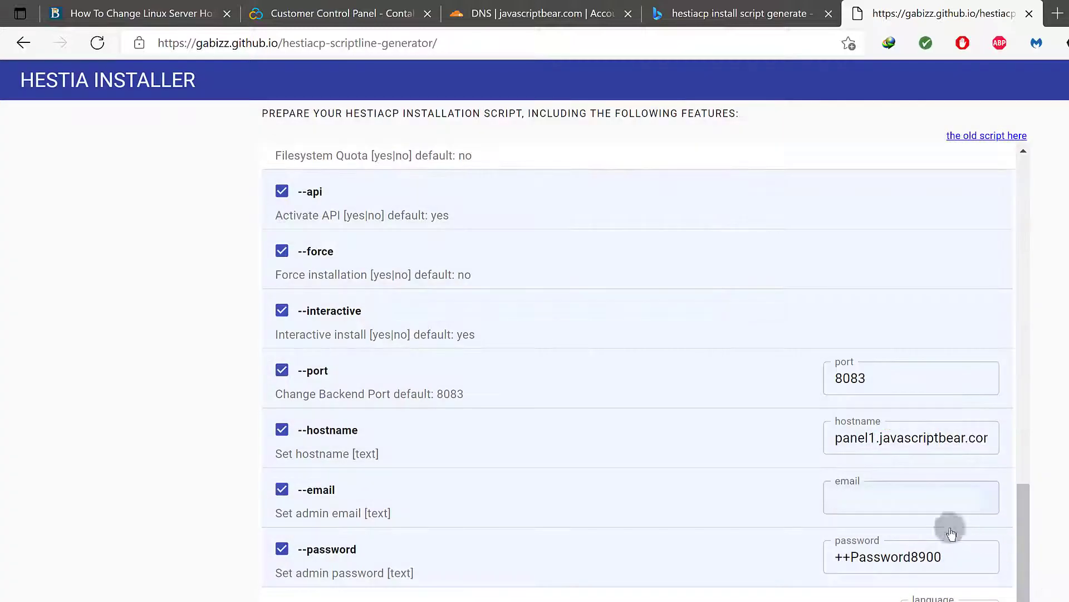
{"action": "left_click", "coordinate": [844, 378]}
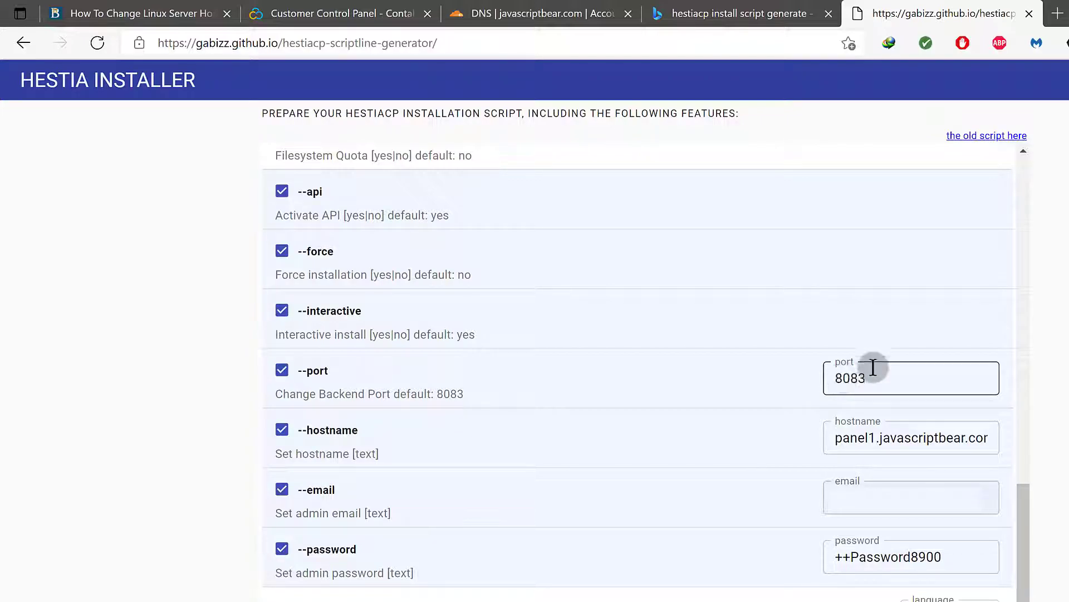
- Search Bing for 'cloudflare ports' and open Cloudflare's compatible network ports article
{"action": "left_click", "coordinate": [761, 12]}
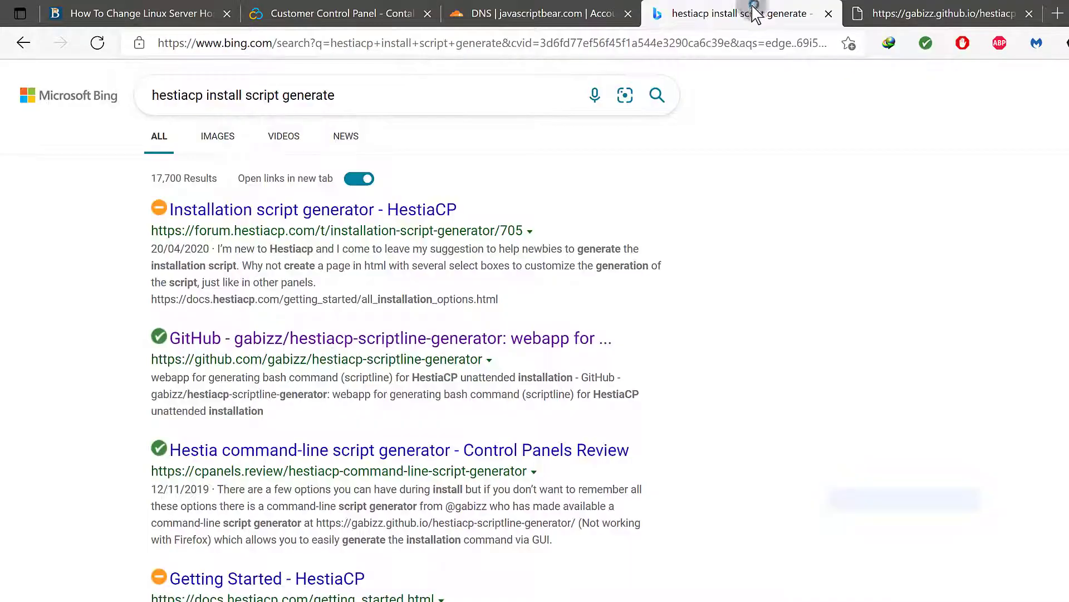
{"action": "left_click", "coordinate": [564, 45]}
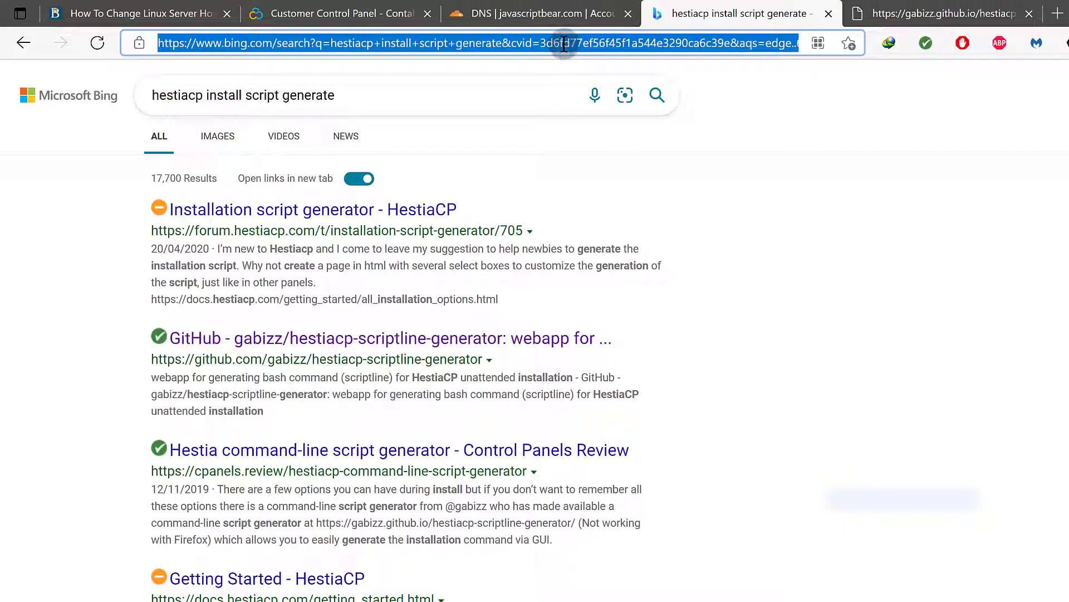
{"action": "type", "text": "clo0ud"}
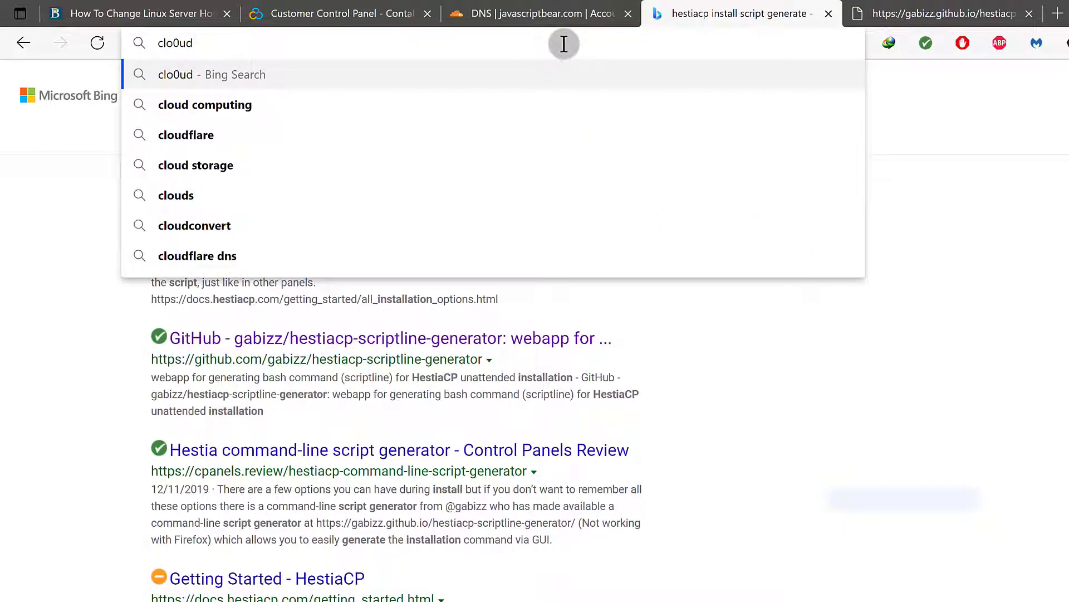
{"action": "key", "text": "BackSpace"}
{"action": "key", "text": "BackSpace"}
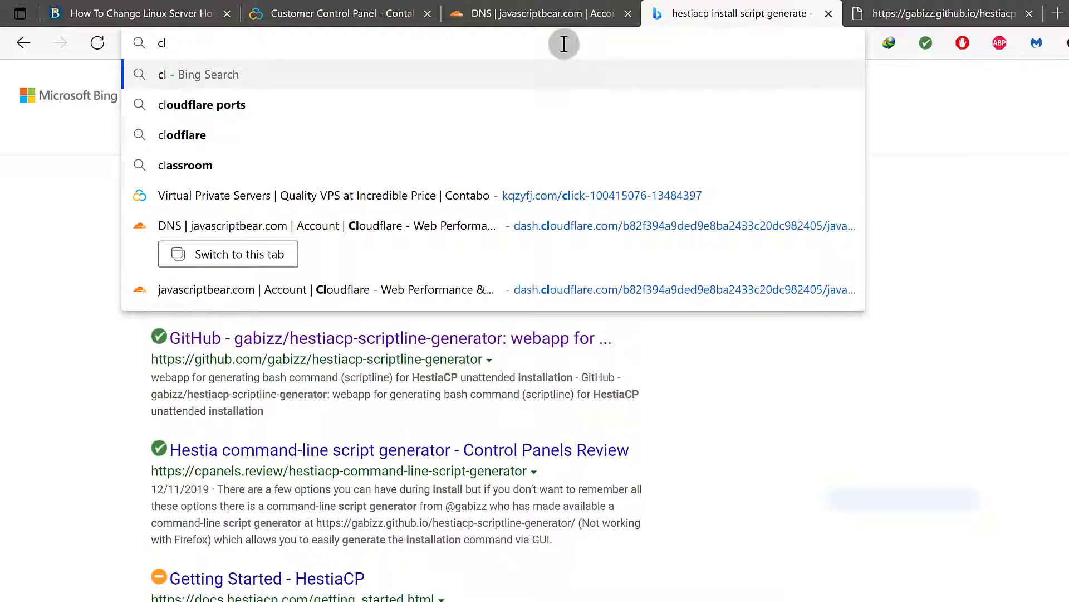
{"action": "key", "text": "Down"}
{"action": "key", "text": "Down"}
{"action": "key", "text": "Up"}
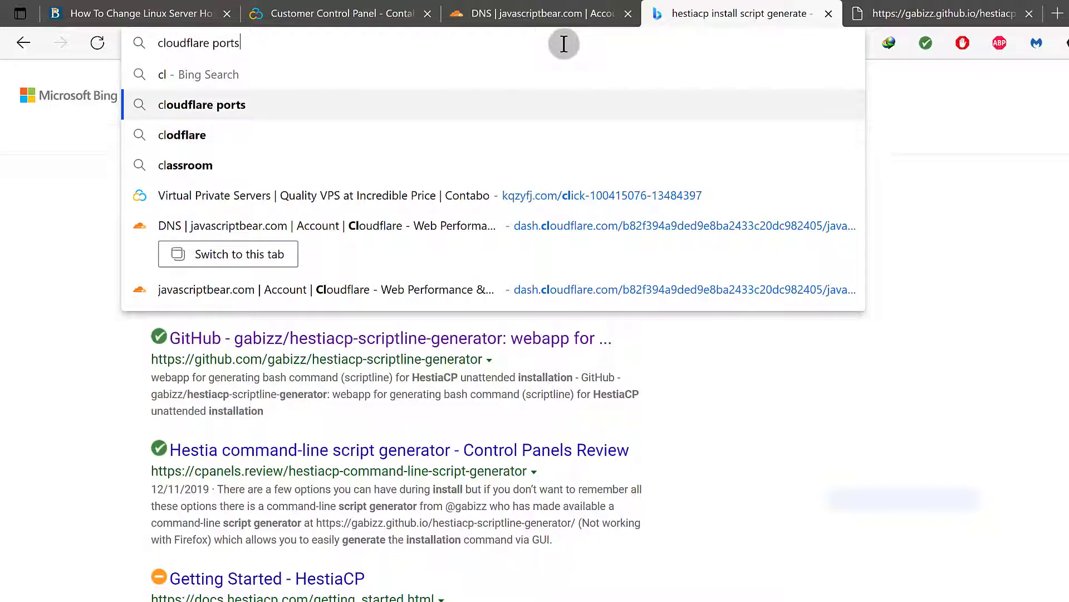
{"action": "key", "text": "Return"}
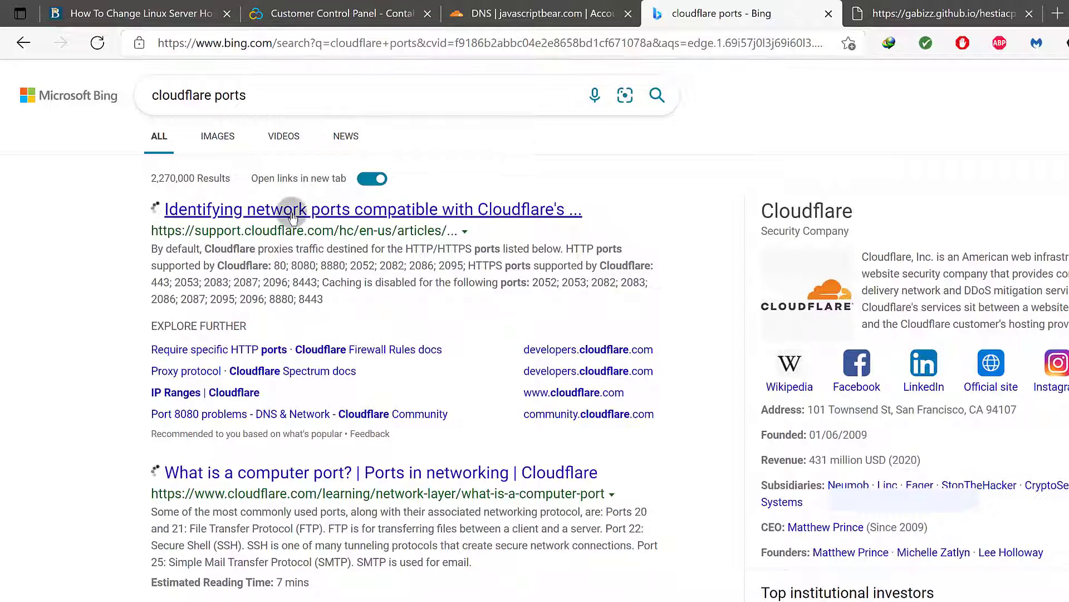
{"action": "left_click", "coordinate": [289, 214]}
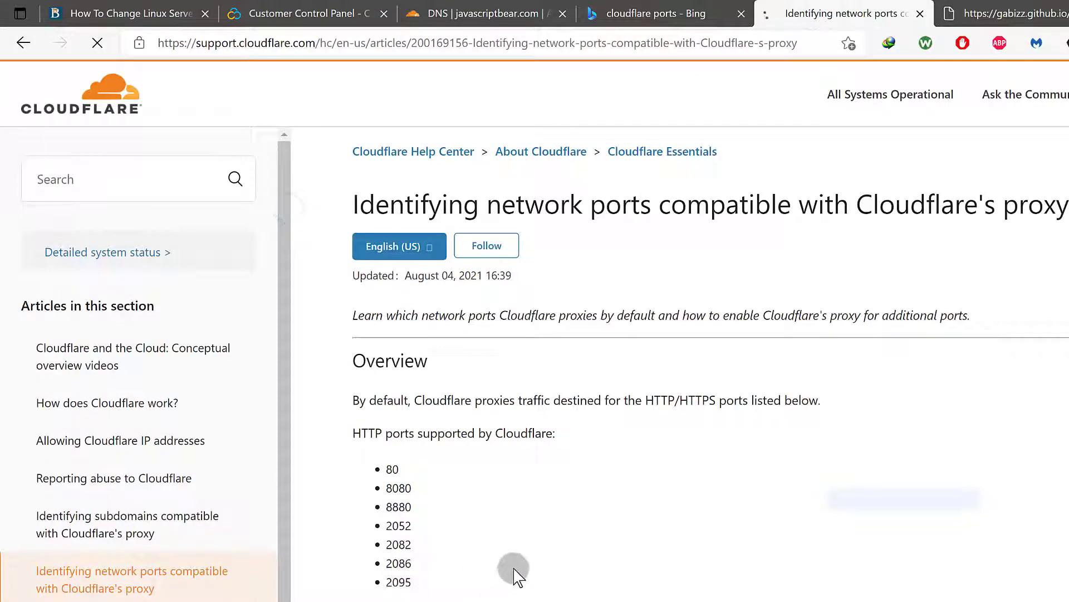
- Confirm 2053 is among Cloudflare's HTTPS proxy ports, then return to the Hestia installer
{"action": "scroll", "coordinate": [511, 568], "scroll_direction": "down", "scroll_amount": 3}
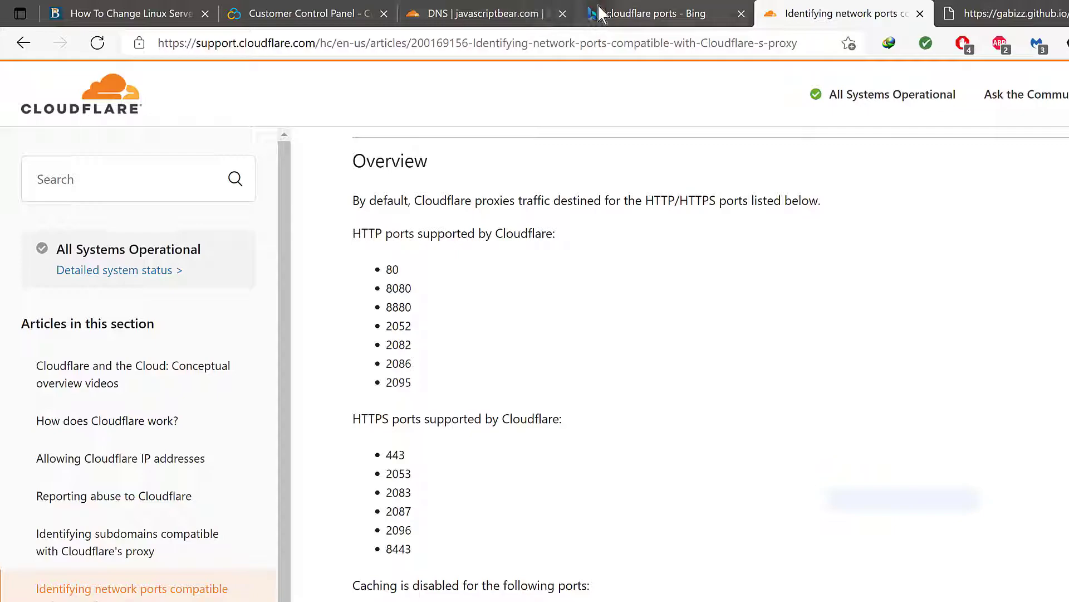
{"action": "left_click", "coordinate": [947, 6]}
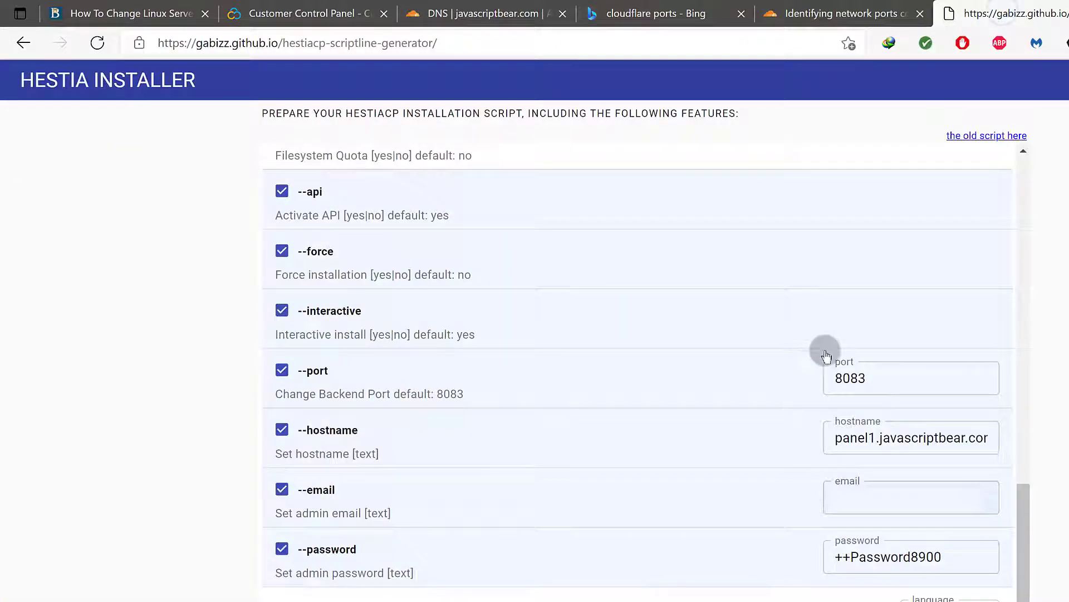
- Change the backend port value from 8083 to 2053
{"action": "left_click", "coordinate": [845, 377]}
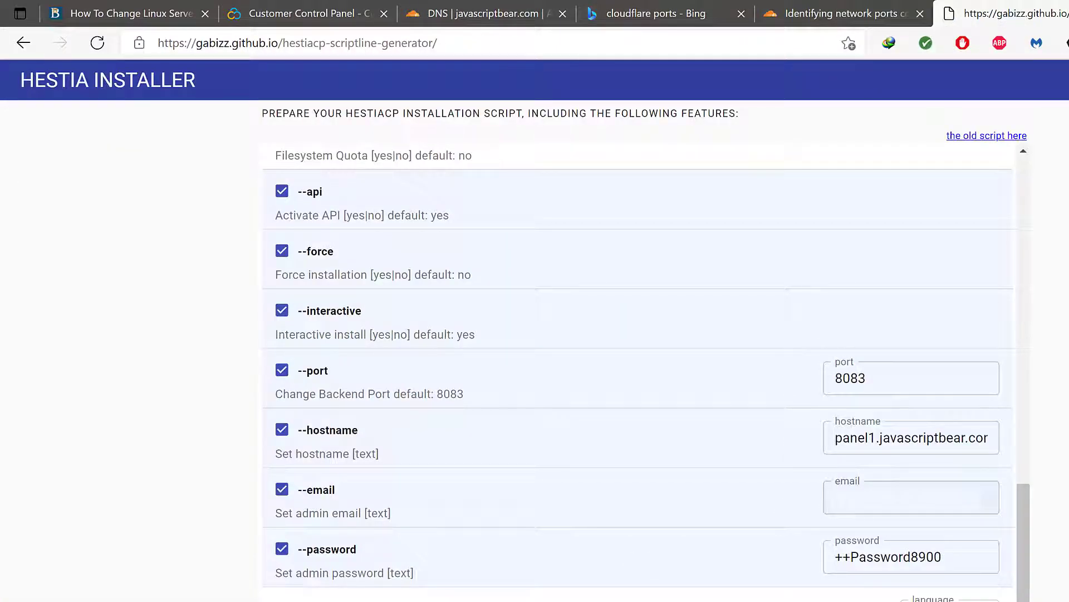
{"action": "left_click", "coordinate": [844, 377]}
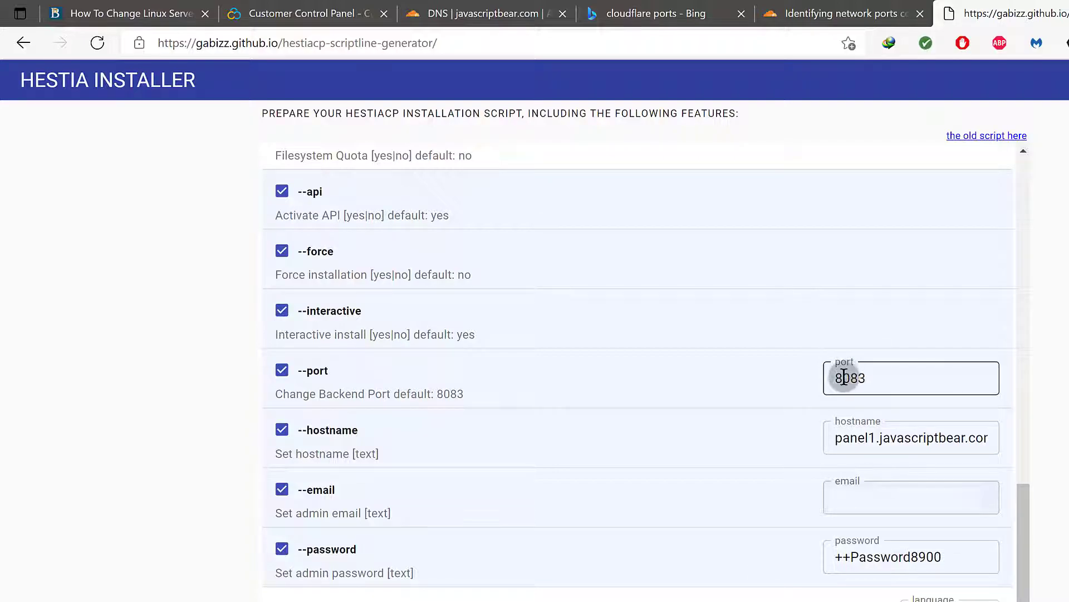
{"action": "left_click", "coordinate": [842, 376]}
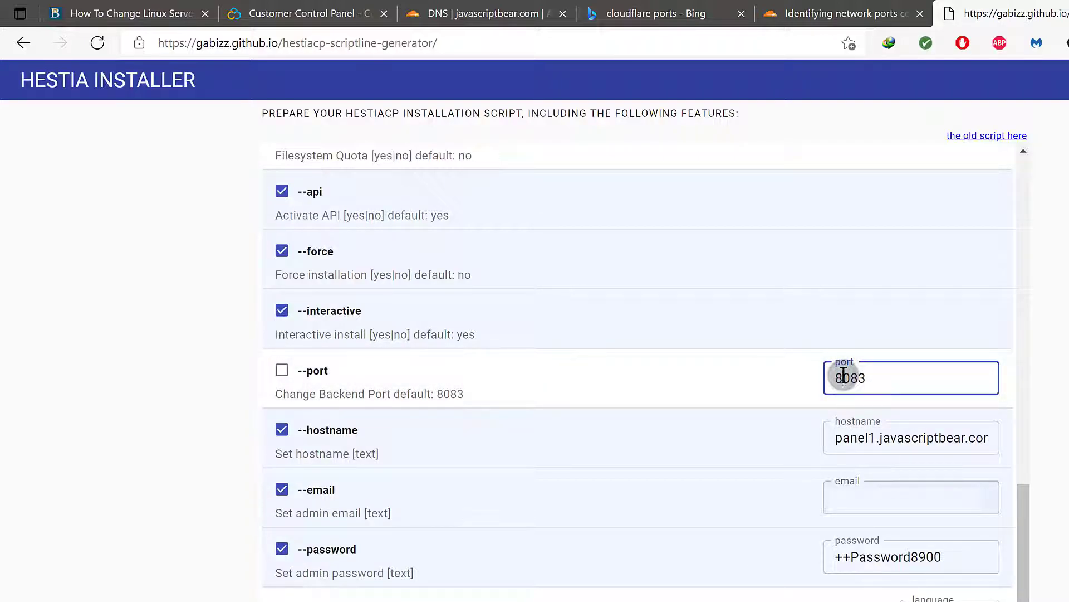
{"action": "key", "text": "BackSpace"}
{"action": "type", "text": "2"}
{"action": "left_click", "coordinate": [858, 374]}
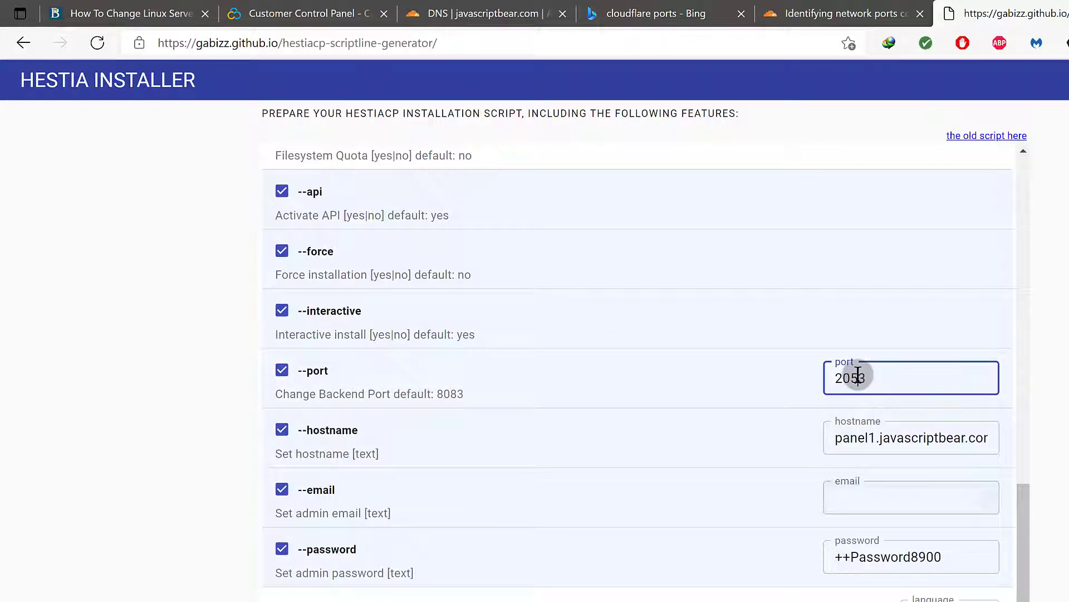
- Re-enable the custom port option and copy the regenerated install command with --port 2053
{"action": "left_click", "coordinate": [872, 379]}
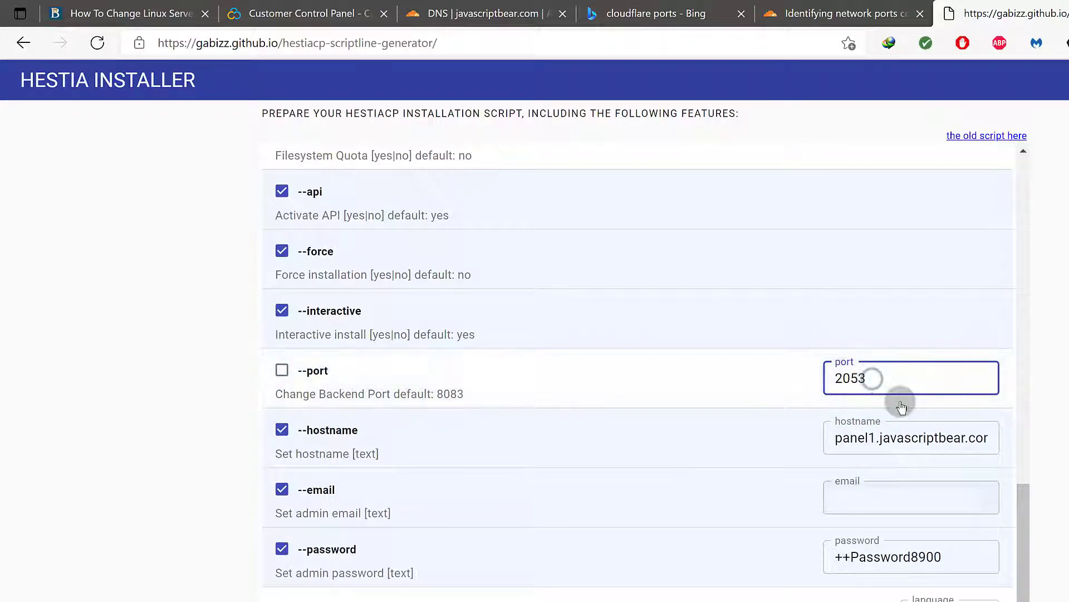
{"action": "left_click", "coordinate": [283, 370]}
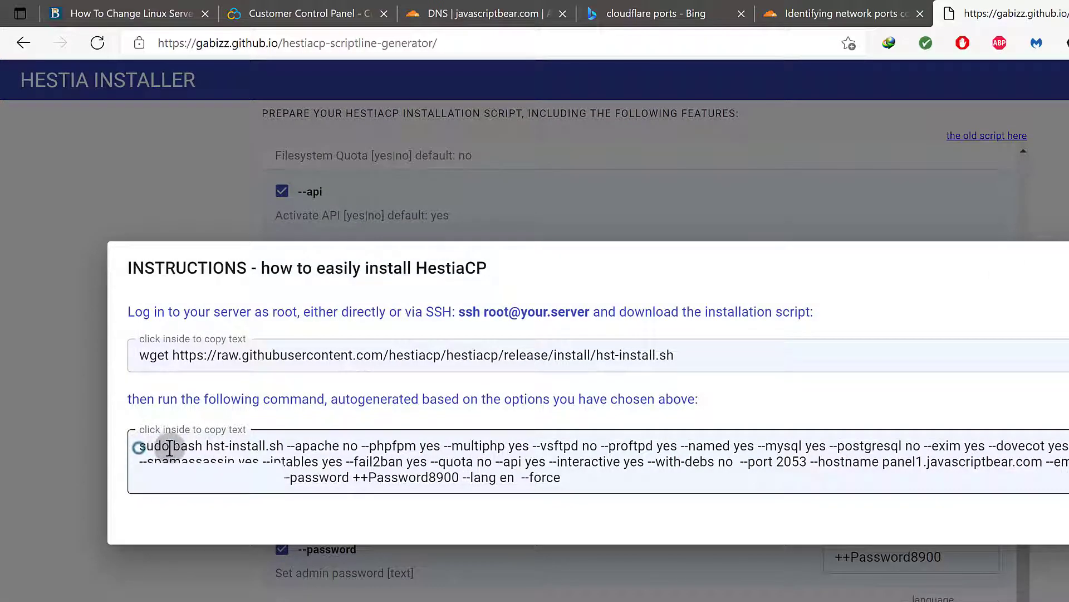
{"action": "left_click", "coordinate": [148, 448]}
{"action": "right_click", "coordinate": [284, 461]}
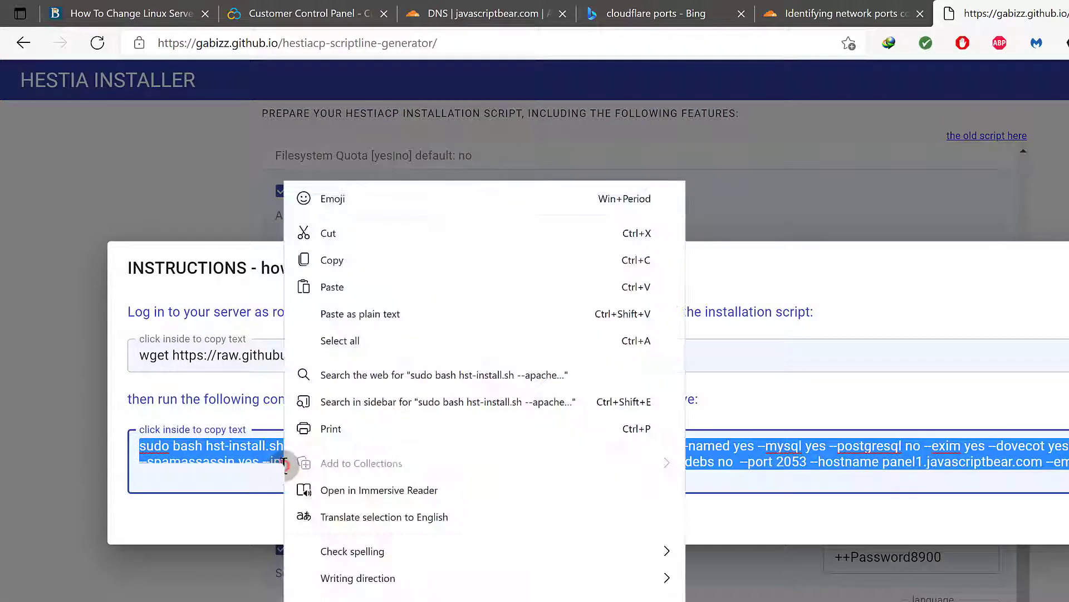
{"action": "left_click", "coordinate": [346, 258]}
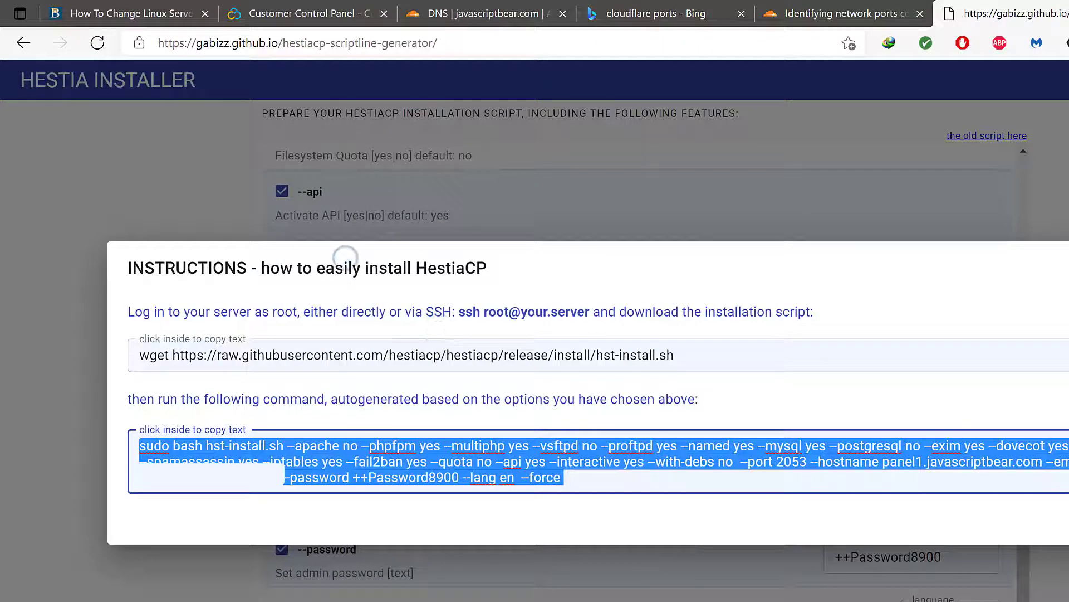
{"action": "key", "text": "super"}
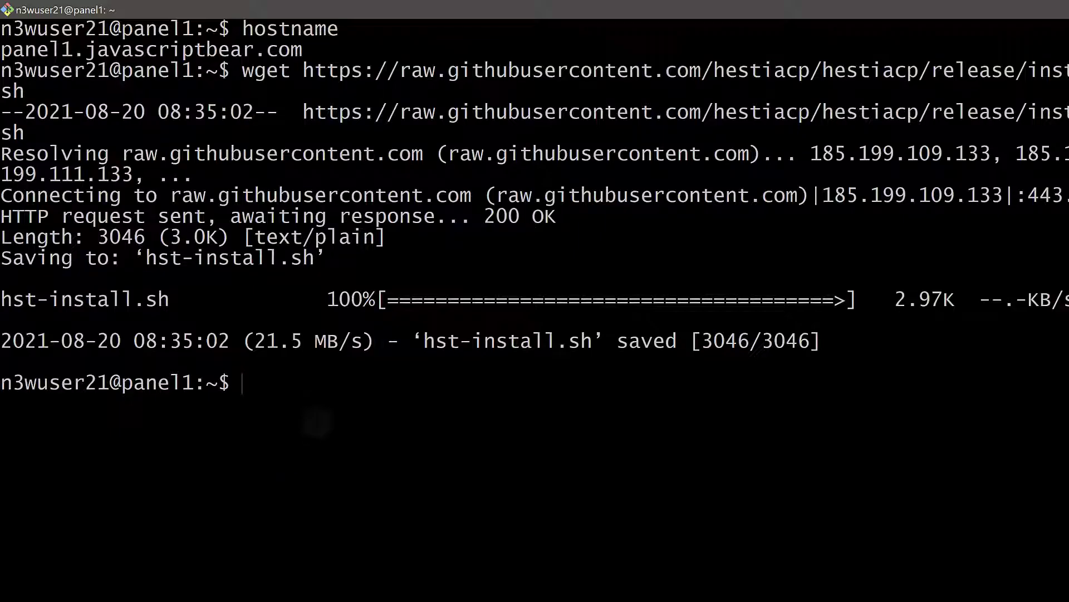
- Run the pasted HestiaCP install command with sudo and enter the sudo password
{"action": "type", "text": "sudo"}
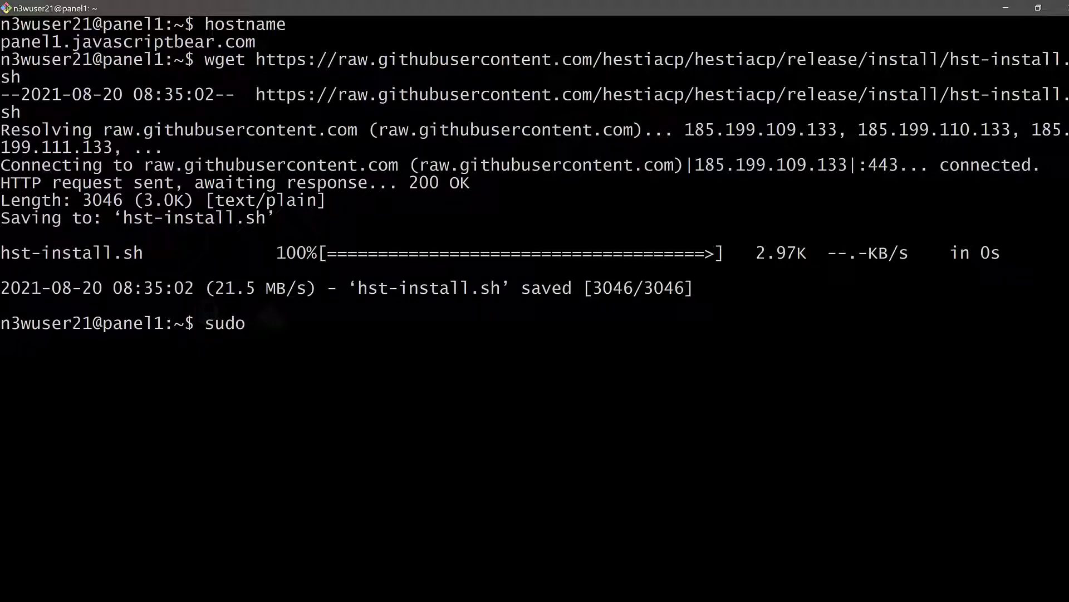
{"action": "right_click", "coordinate": [272, 321]}
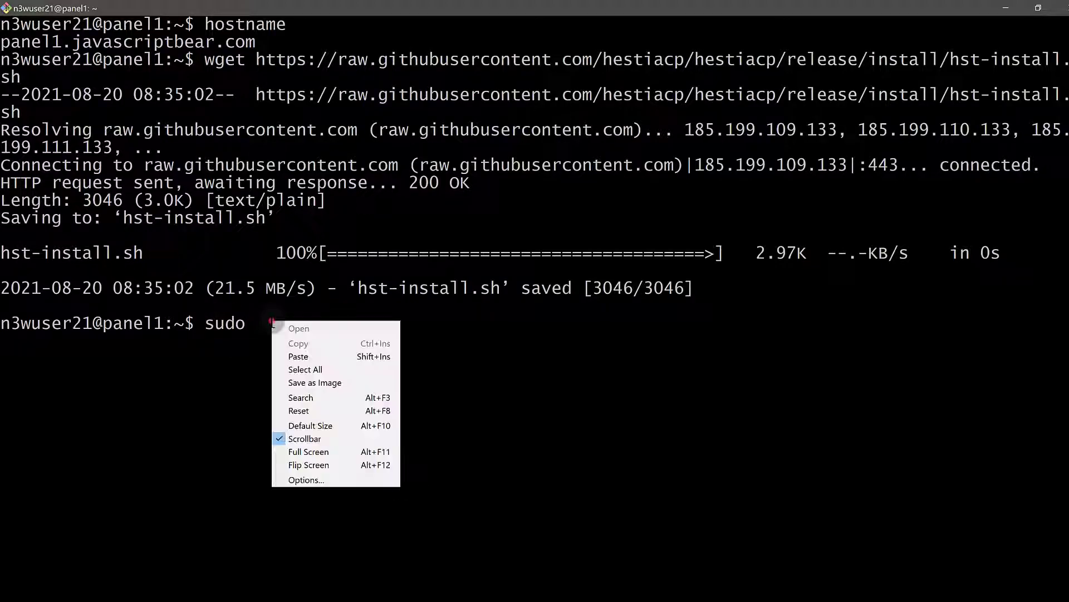
{"action": "left_click", "coordinate": [298, 356]}
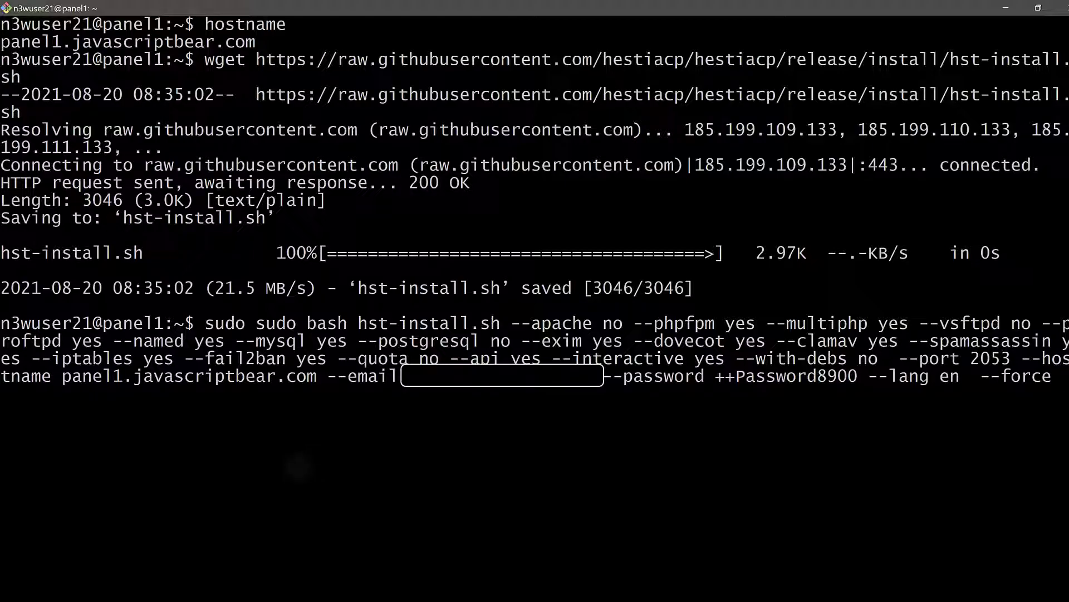
{"action": "key", "text": "Return"}
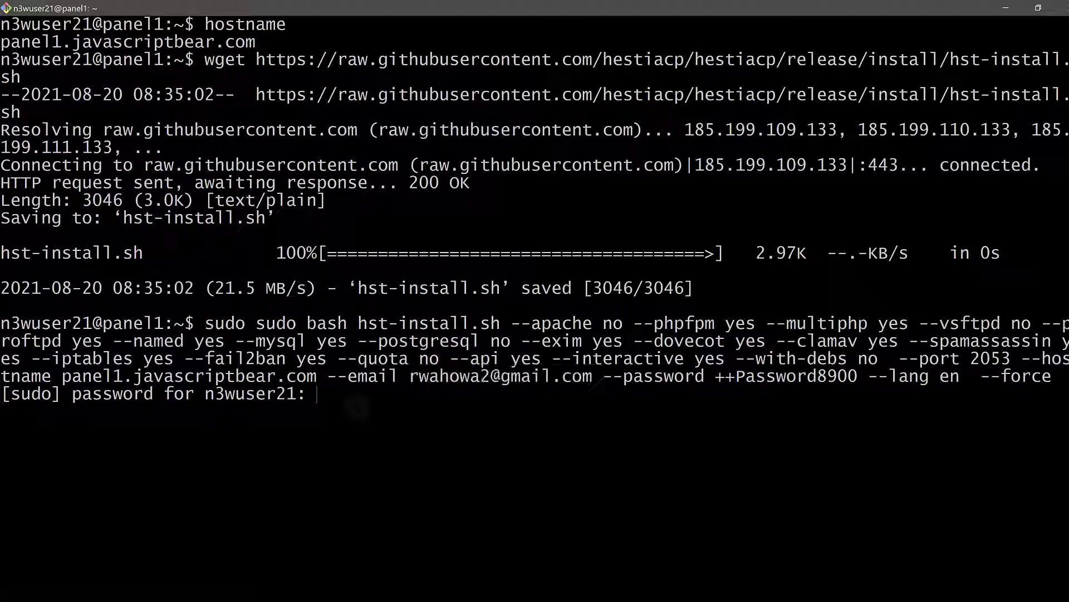
{"action": "key", "text": "Return"}
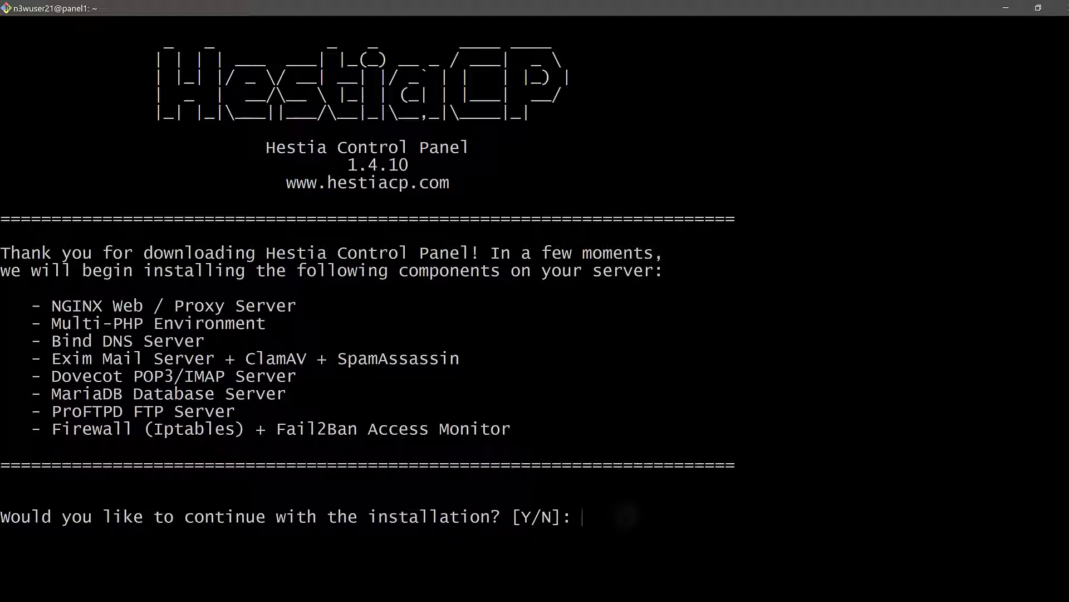
- Answer y to continue the HestiaCP installation and let it complete
{"action": "type", "text": "y"}
{"action": "key", "text": "Return"}
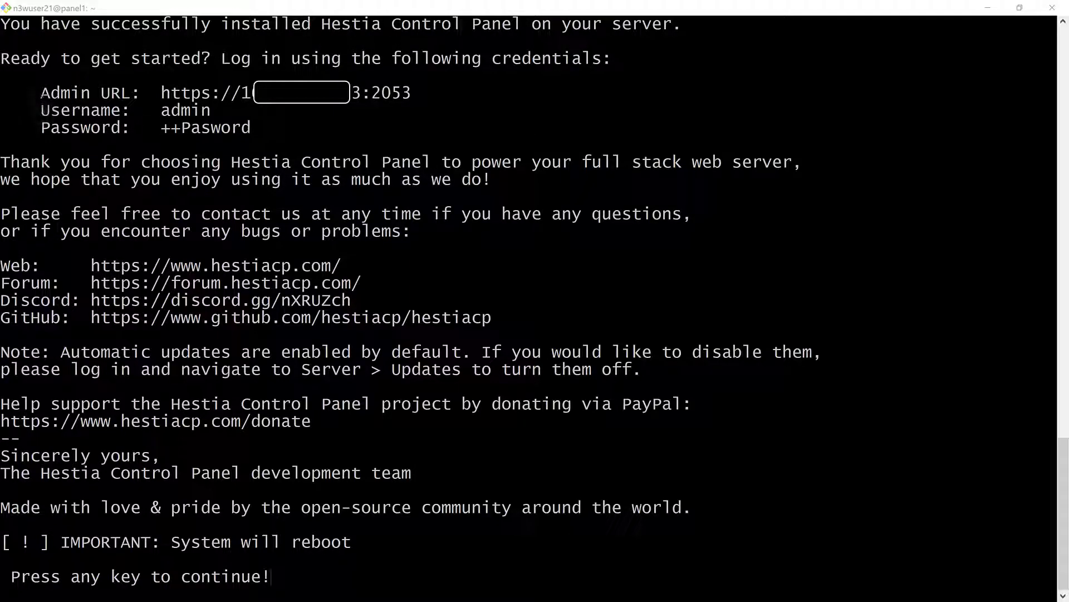
- Copy the admin URL on port 2053 from the terminal and load it in the browser
{"action": "left_click_drag", "start_coordinate": [40, 92], "coordinate": [279, 126]}
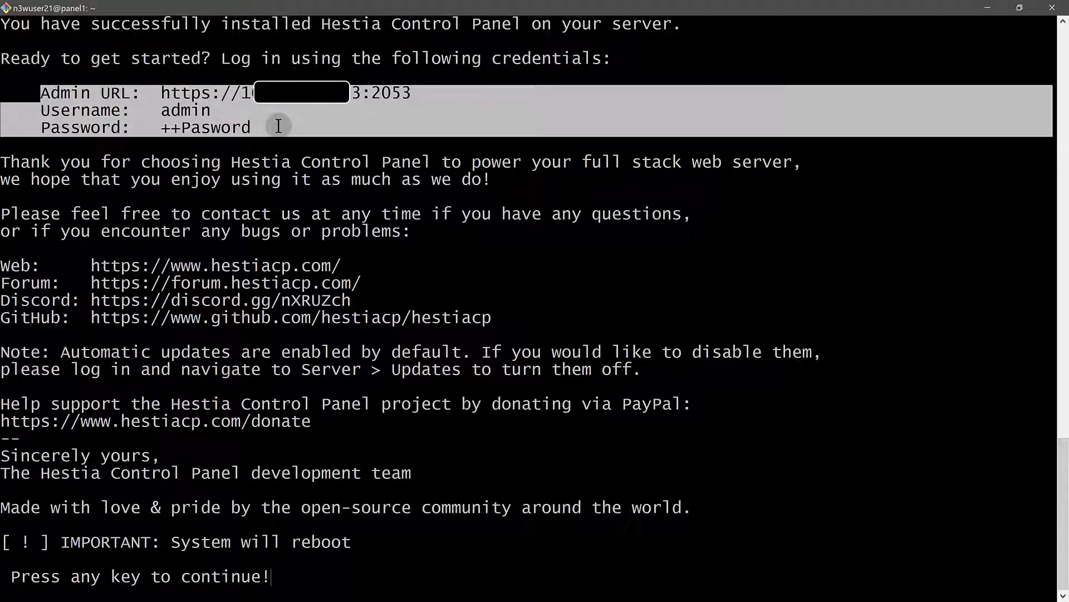
{"action": "left_click", "coordinate": [177, 94]}
{"action": "left_click_drag", "start_coordinate": [161, 93], "coordinate": [411, 93]}
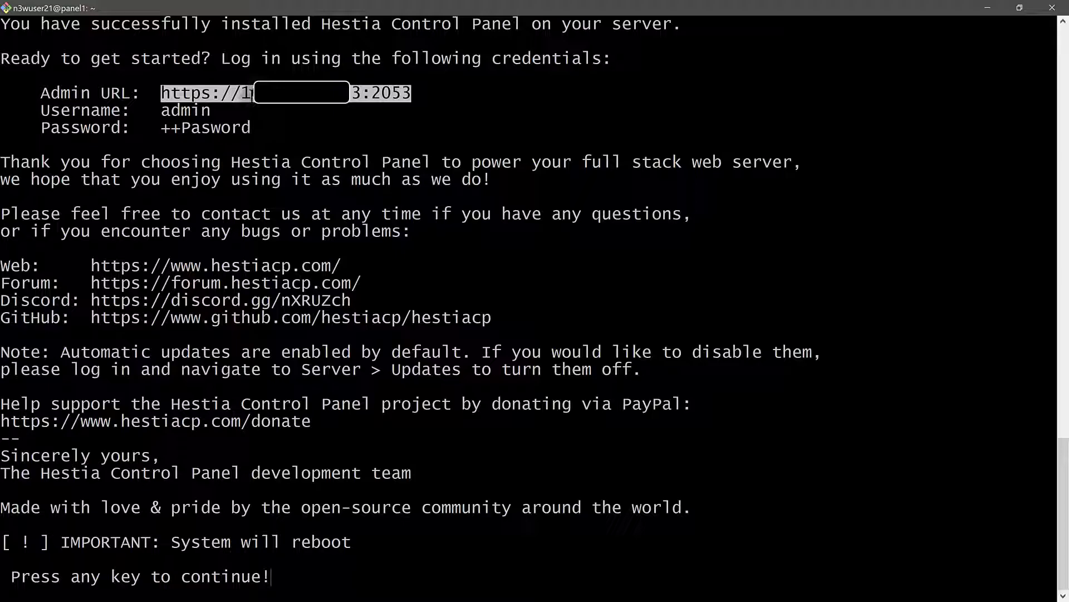
{"action": "right_click", "coordinate": [253, 98]}
{"action": "left_click", "coordinate": [299, 120]}
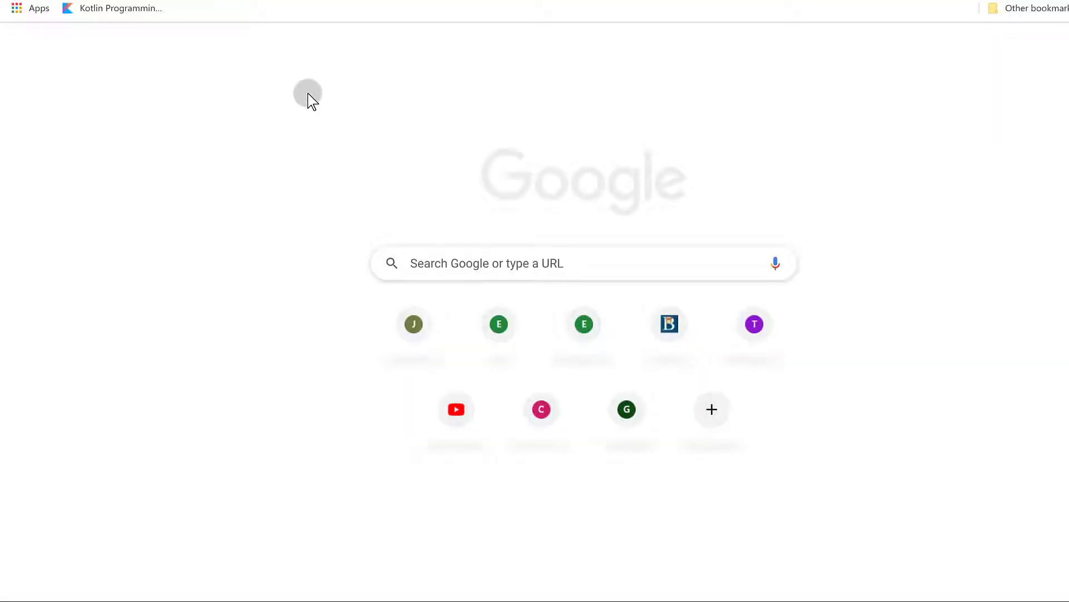
{"action": "key", "text": "ctrl+v"}
{"action": "key", "text": "Return"}
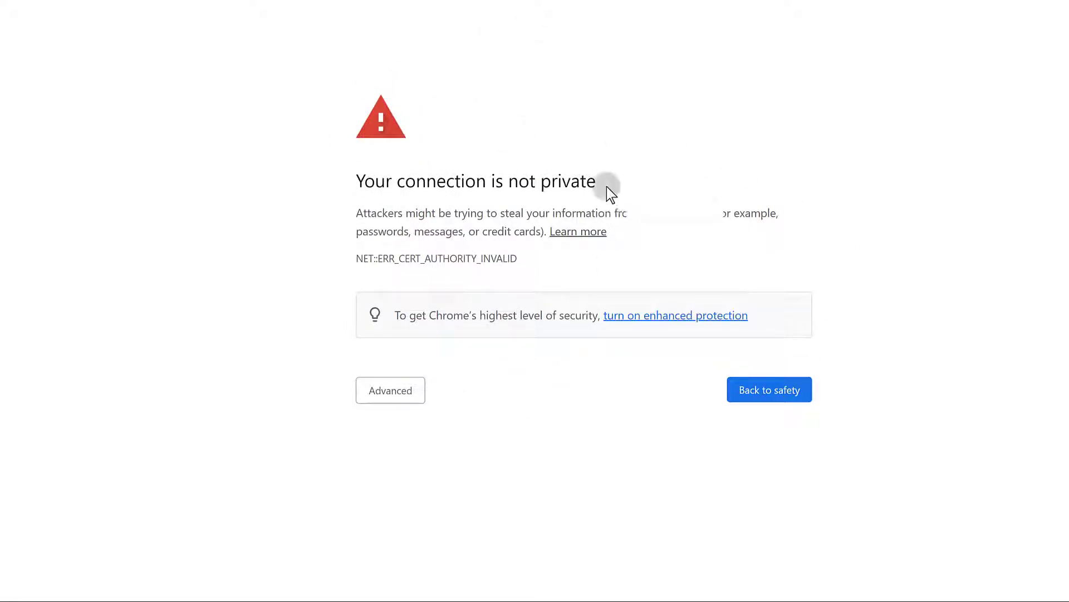
- Proceed past the certificate warning and log in to Hestia as admin with the account password
{"action": "left_click", "coordinate": [391, 391]}
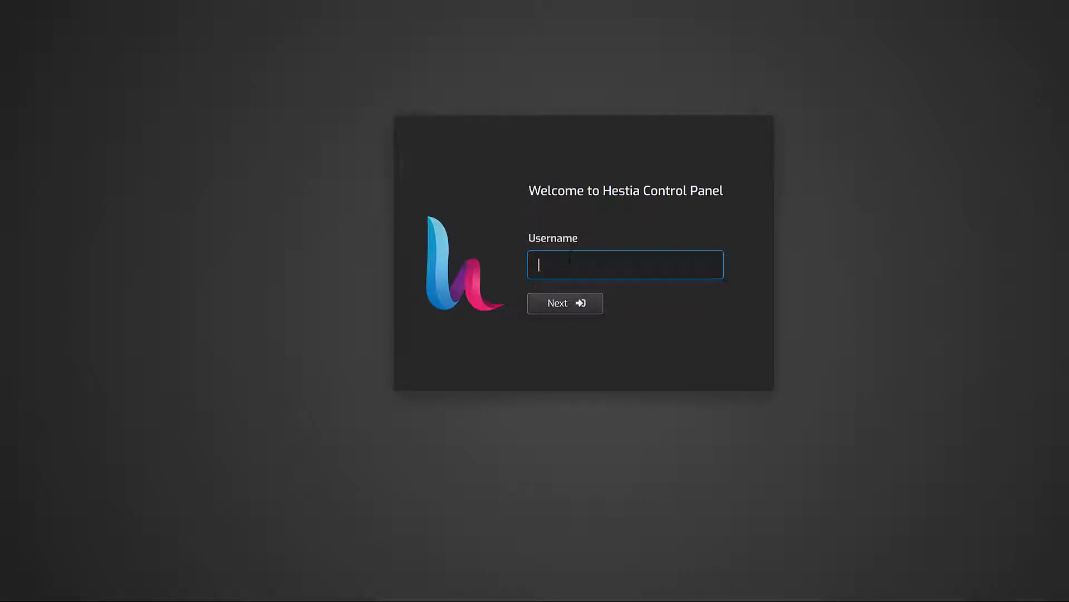
{"action": "left_click", "coordinate": [542, 267]}
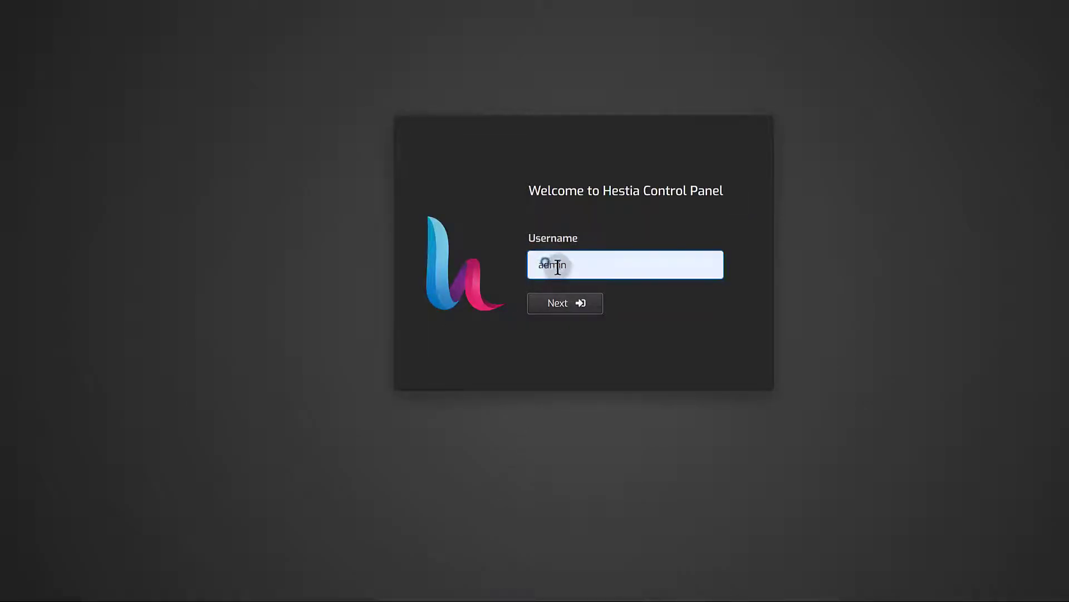
{"action": "left_click", "coordinate": [565, 308]}
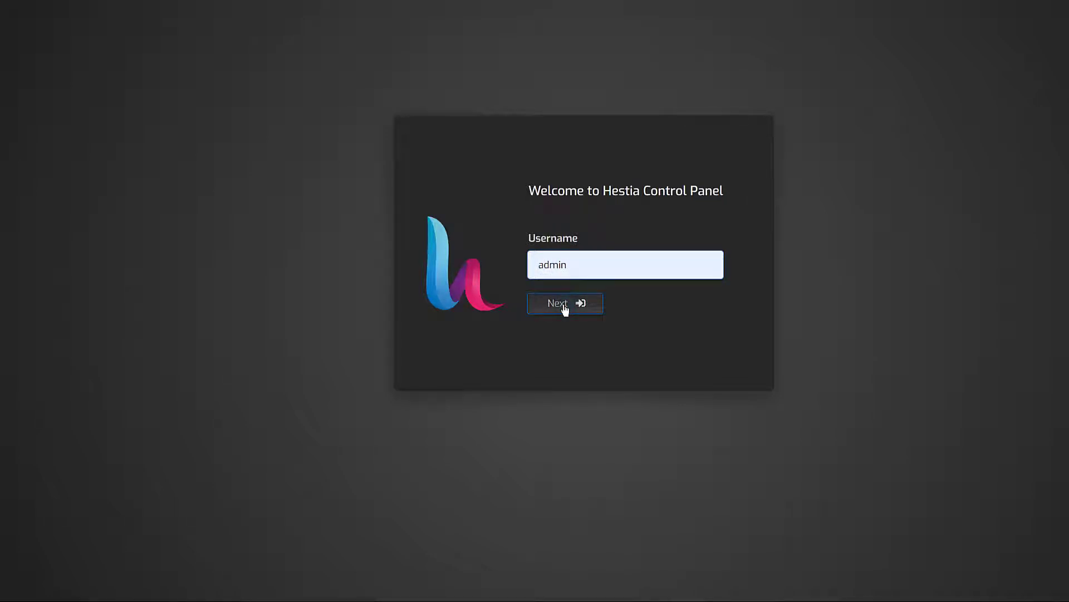
{"action": "type", "text": "********"}
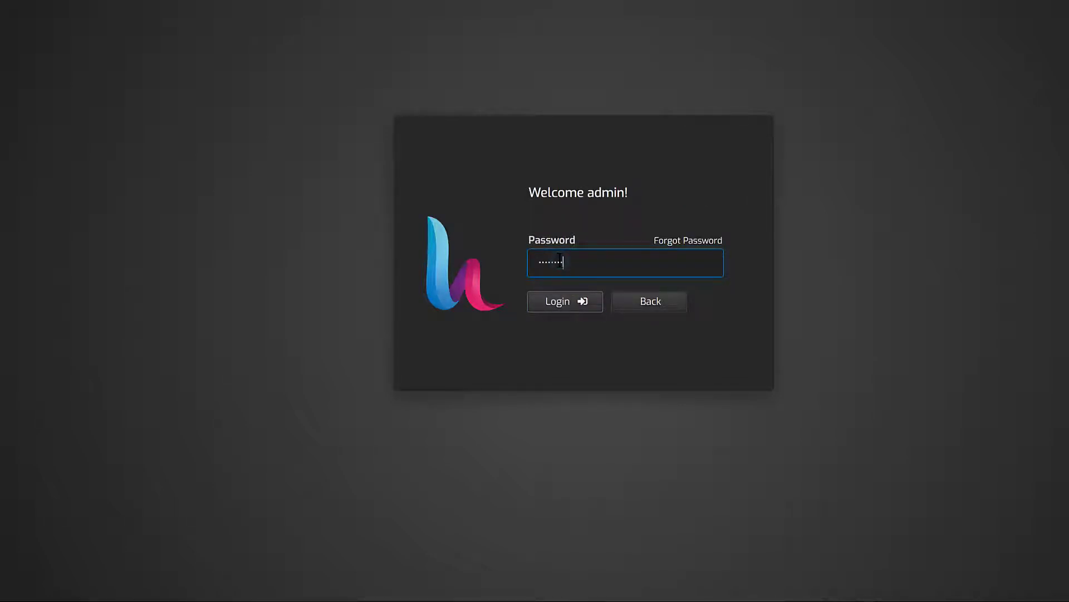
{"action": "type", "text": "*"}
{"action": "left_click", "coordinate": [560, 302]}
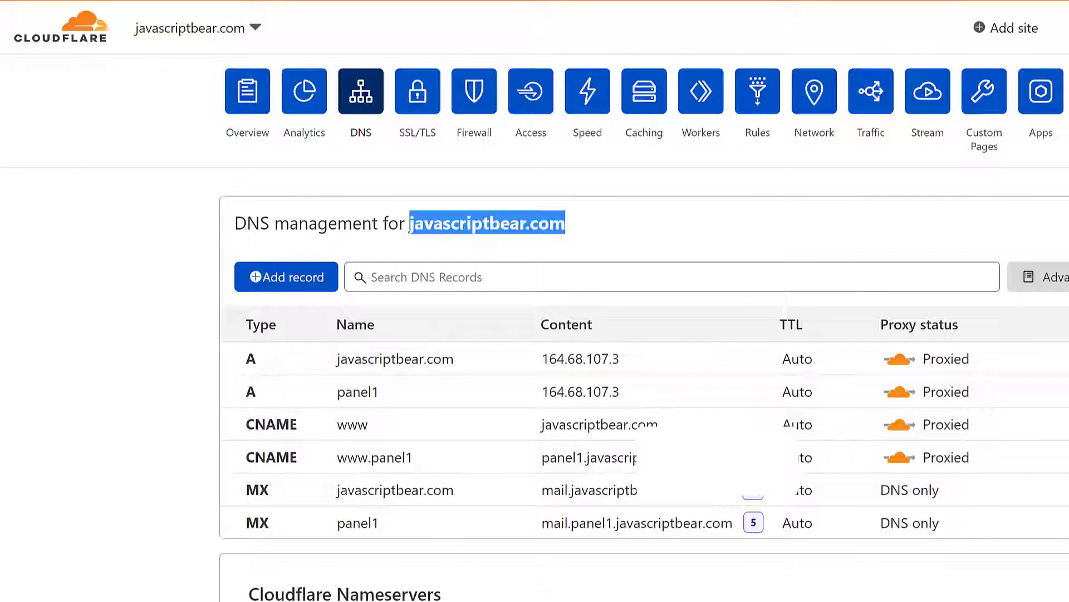
- Bring up the link options to visit the javascriptbear.com site
{"action": "right_click", "coordinate": [477, 228]}
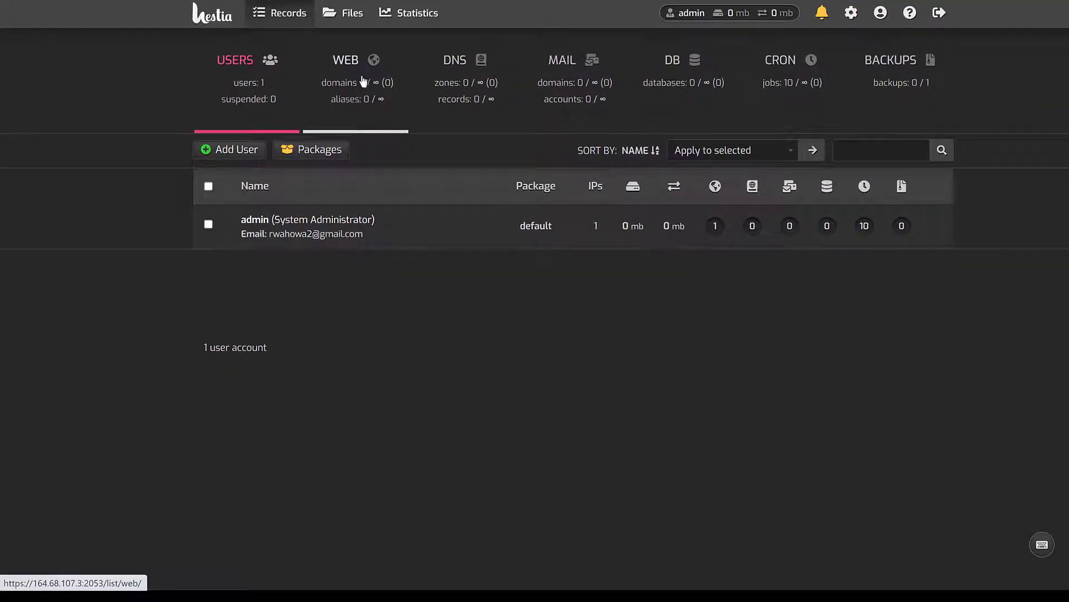
- Visit panel1.javascriptbear.com from the WEB domains list to see its under-construction page
{"action": "left_click", "coordinate": [355, 66]}
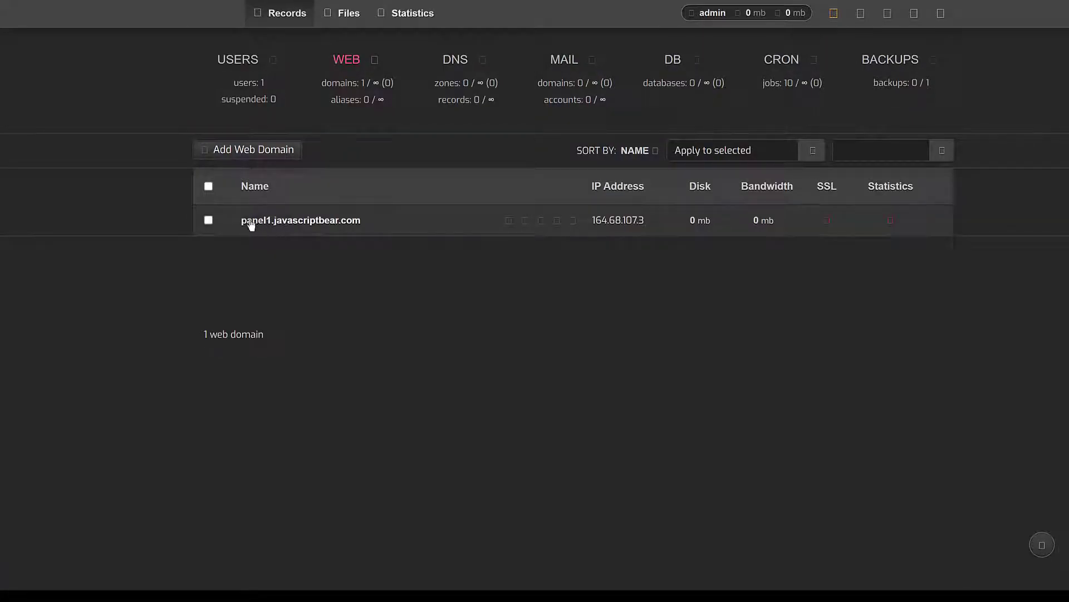
{"action": "left_click_drag", "start_coordinate": [249, 220], "coordinate": [346, 221]}
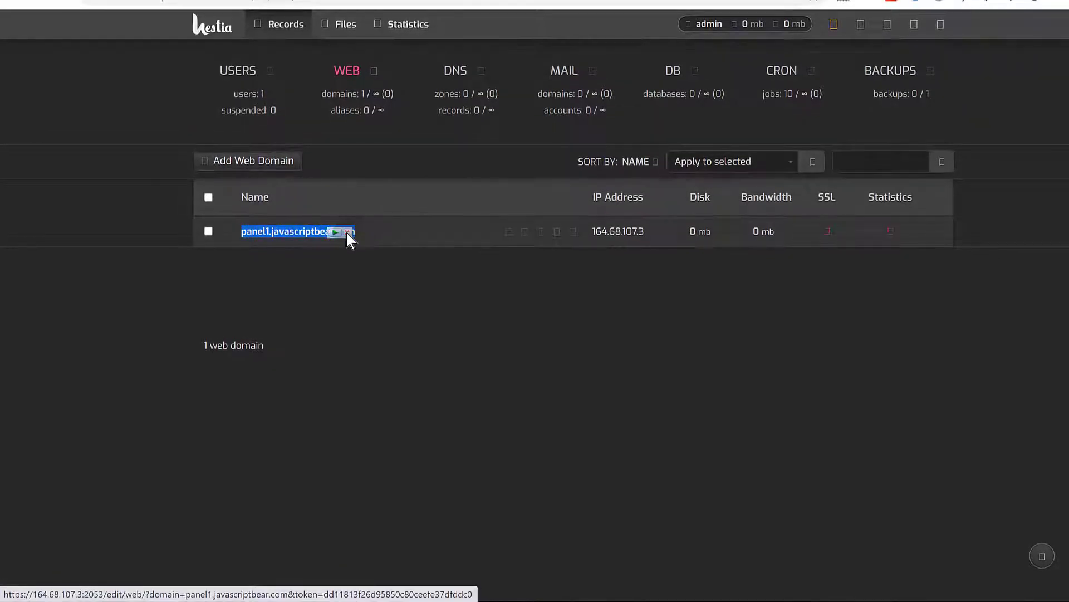
{"action": "right_click", "coordinate": [311, 231]}
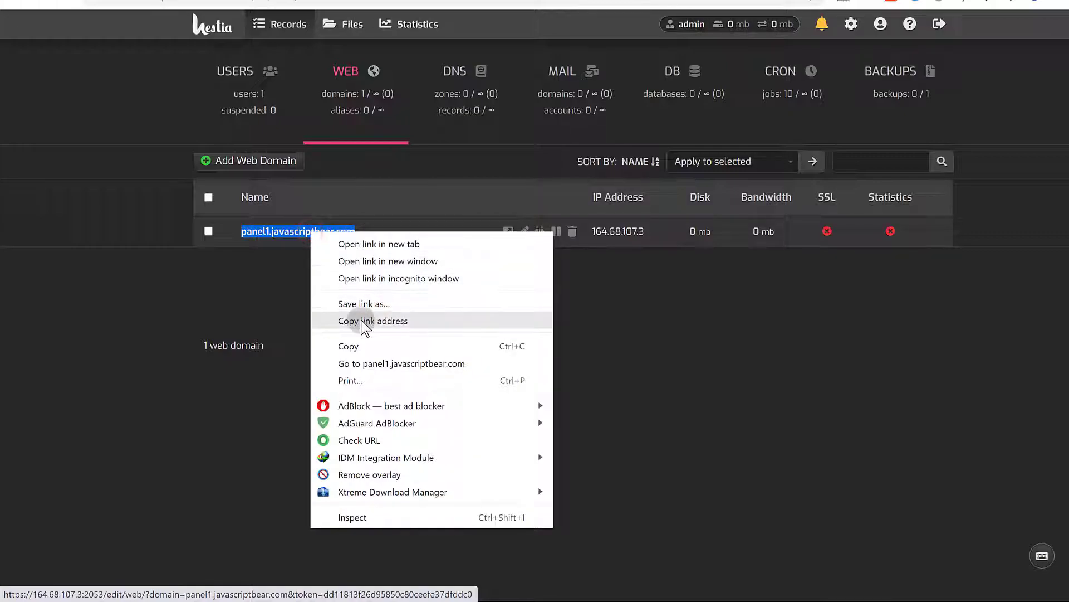
{"action": "left_click", "coordinate": [367, 365]}
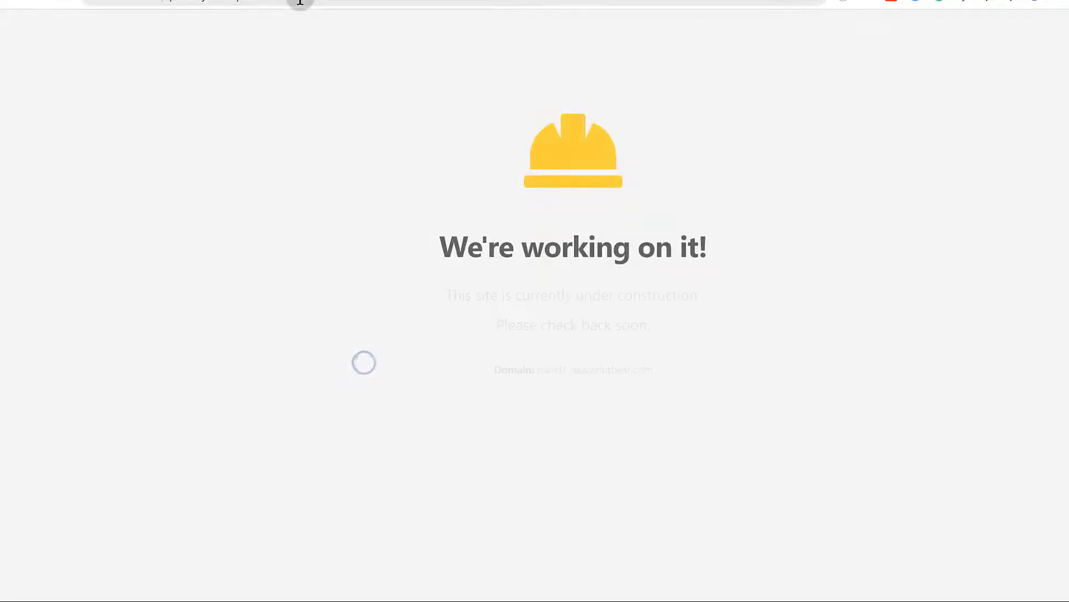
{"action": "left_click", "coordinate": [299, 23]}
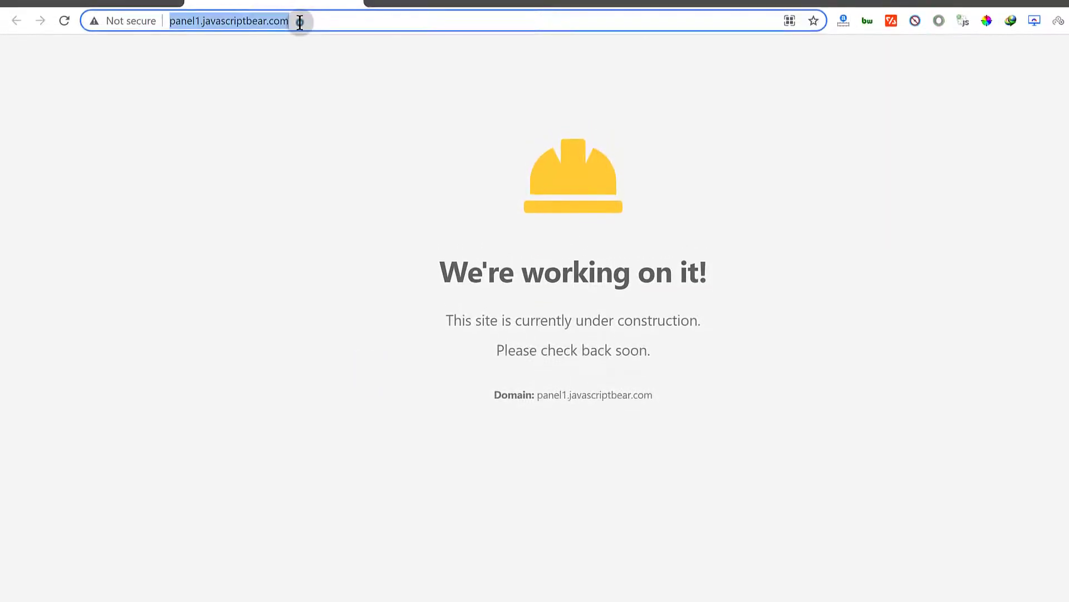
{"action": "left_click", "coordinate": [300, 22]}
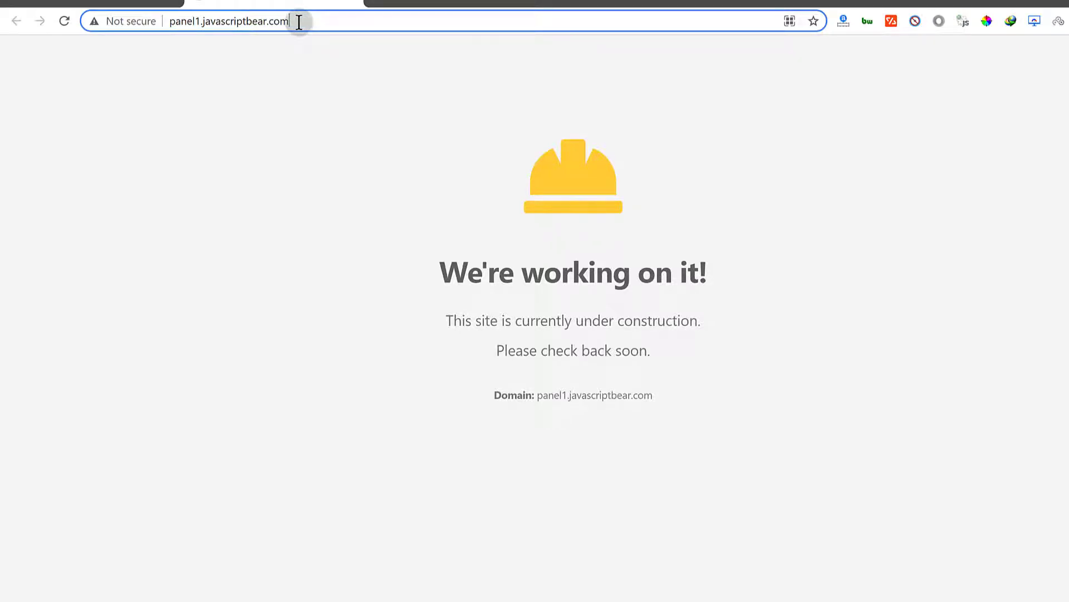
{"action": "type", "text": ":2"}
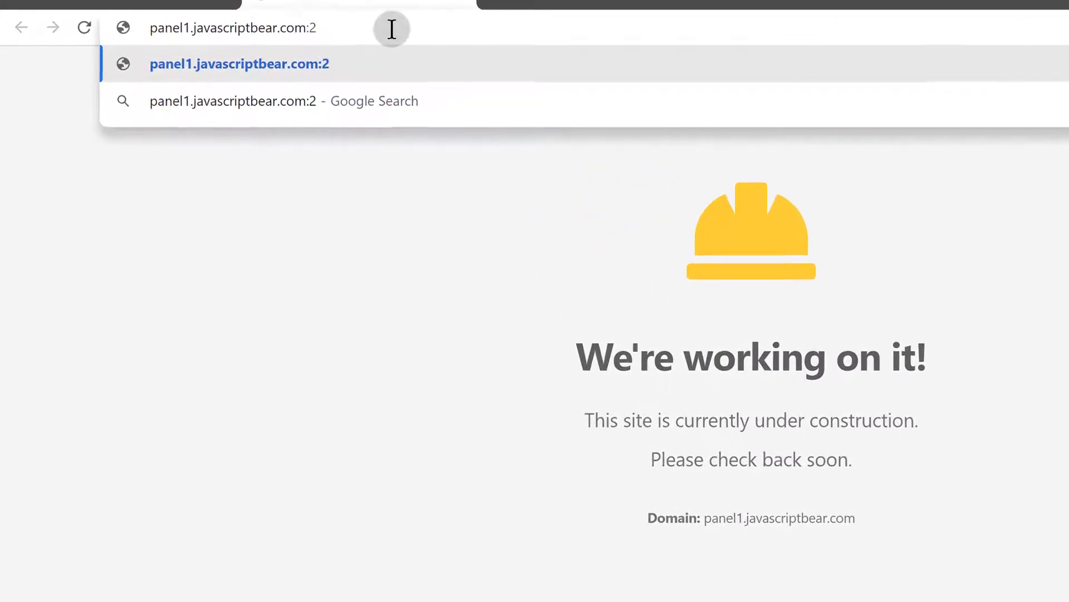
{"action": "type", "text": "053"}
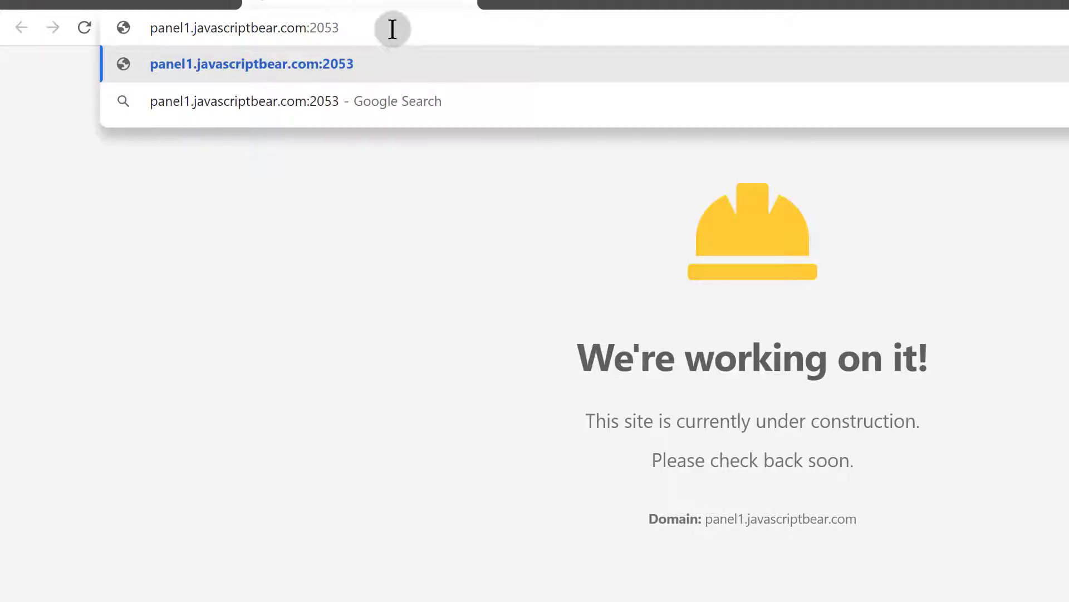
{"action": "key", "text": "Return"}
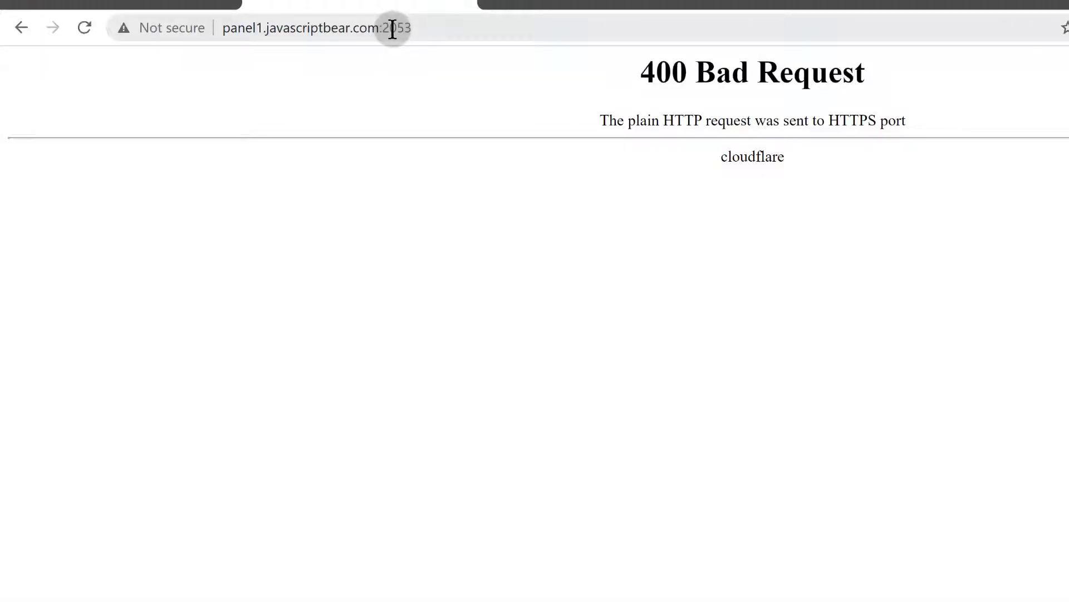
{"action": "left_click", "coordinate": [225, 28]}
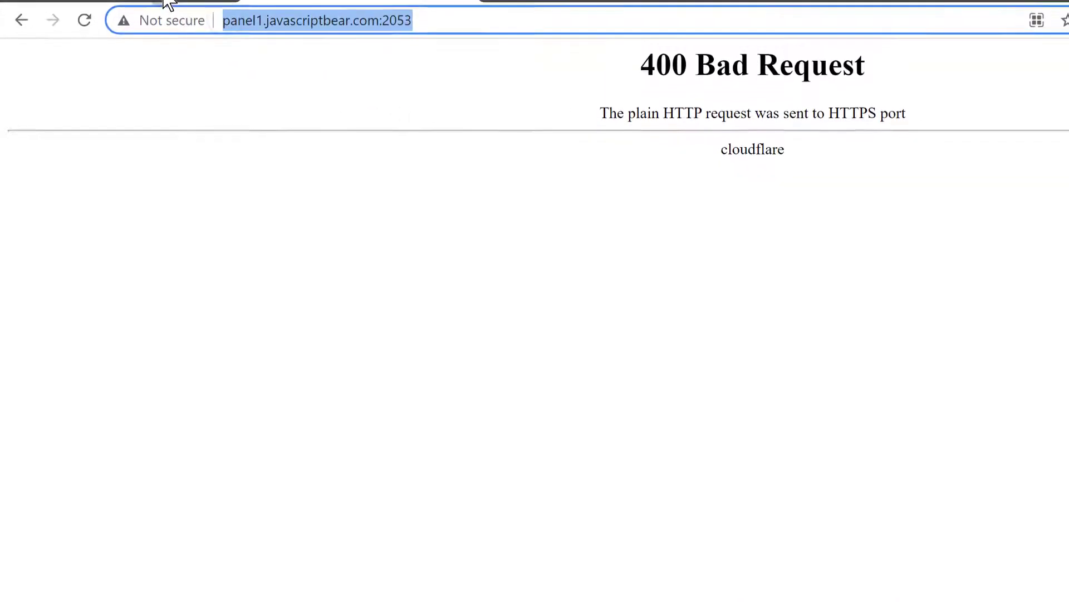
{"action": "left_click", "coordinate": [167, 4]}
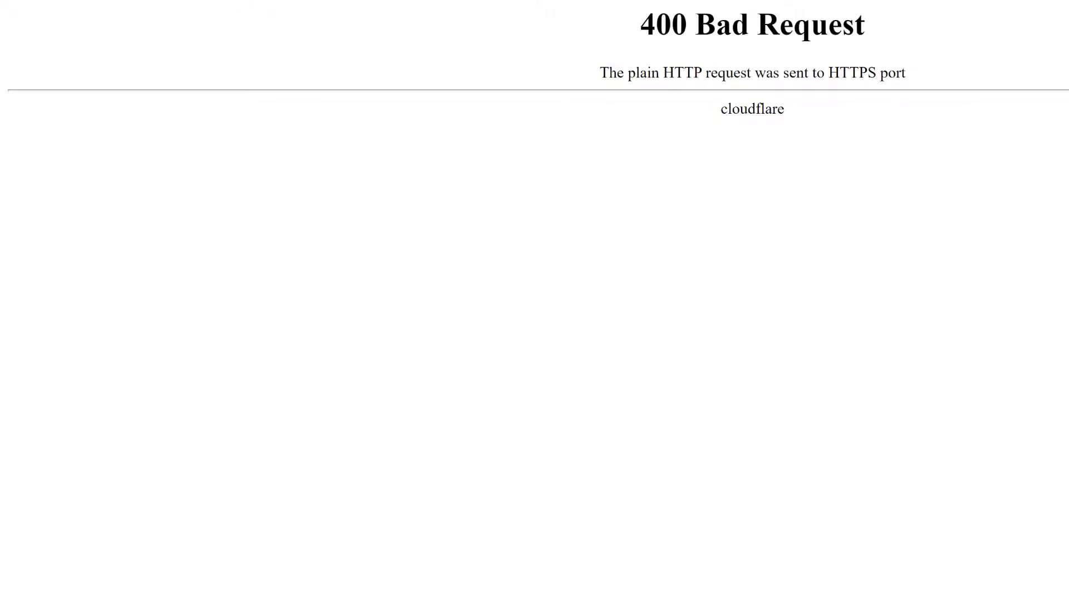
{"action": "key", "text": "ctrl+l"}
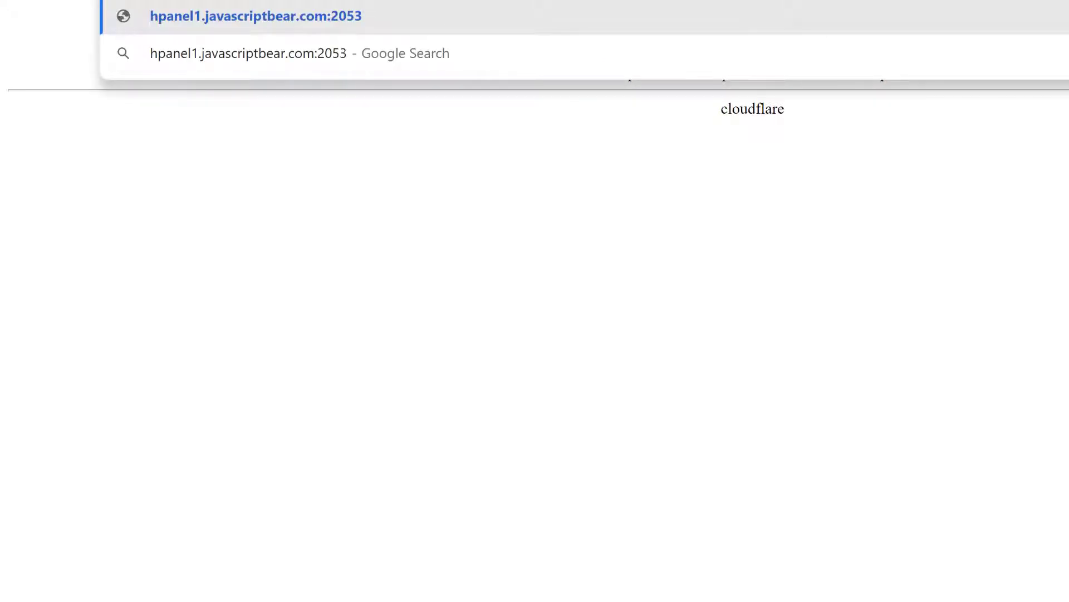
{"action": "type", "text": "ttps"}
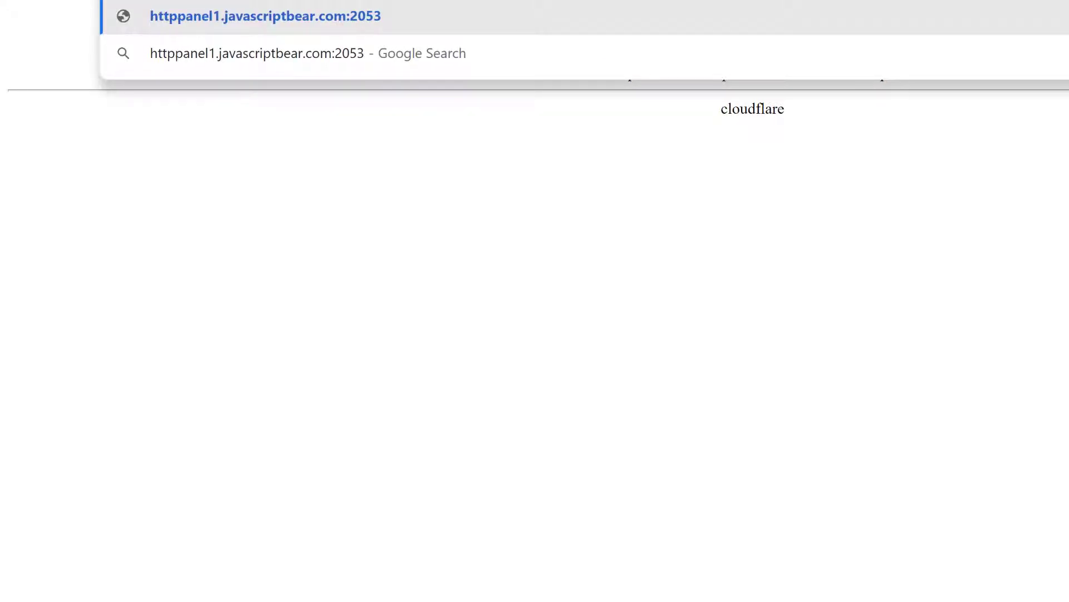
{"action": "type", "text": "://"}
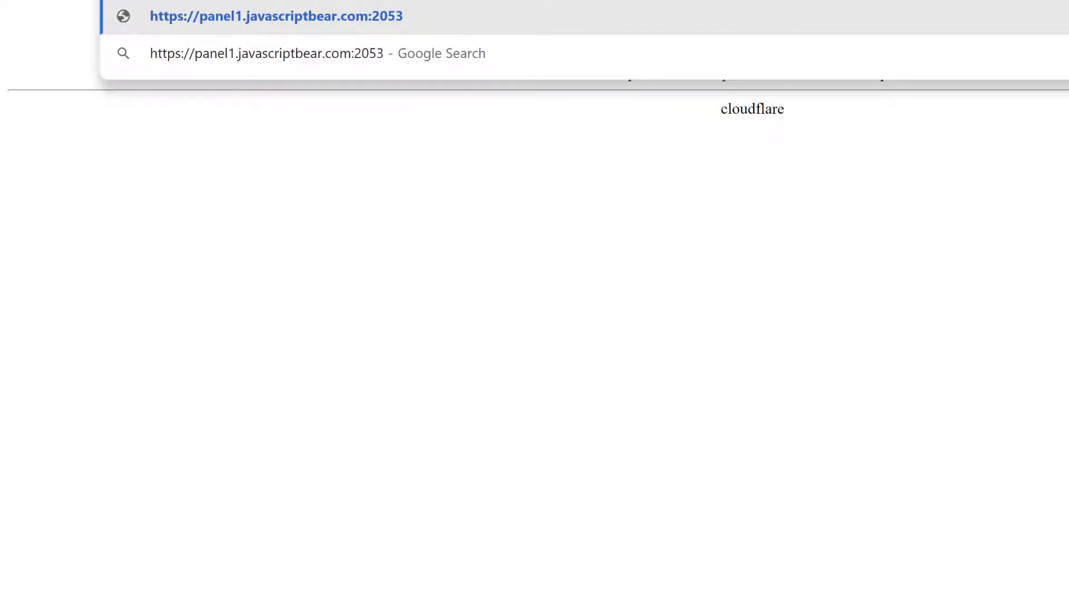
{"action": "key", "text": "Return"}
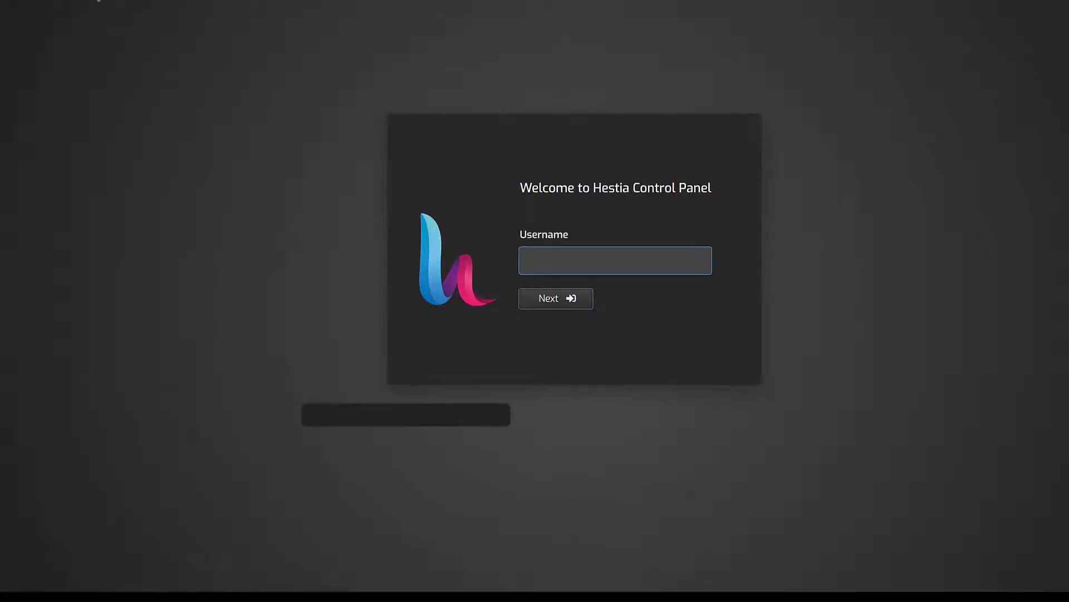
- Check the site's certificate to confirm it is valid and issued by Cloudflare
{"action": "left_click", "coordinate": [94, 6]}
{"action": "left_click", "coordinate": [150, 124]}
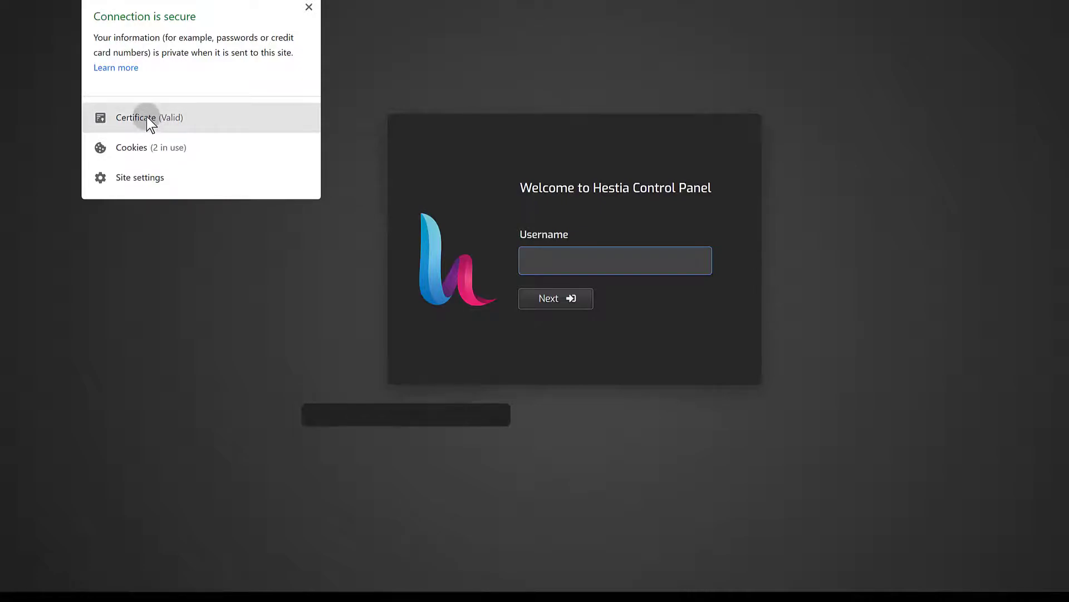
{"action": "left_click", "coordinate": [148, 174]}
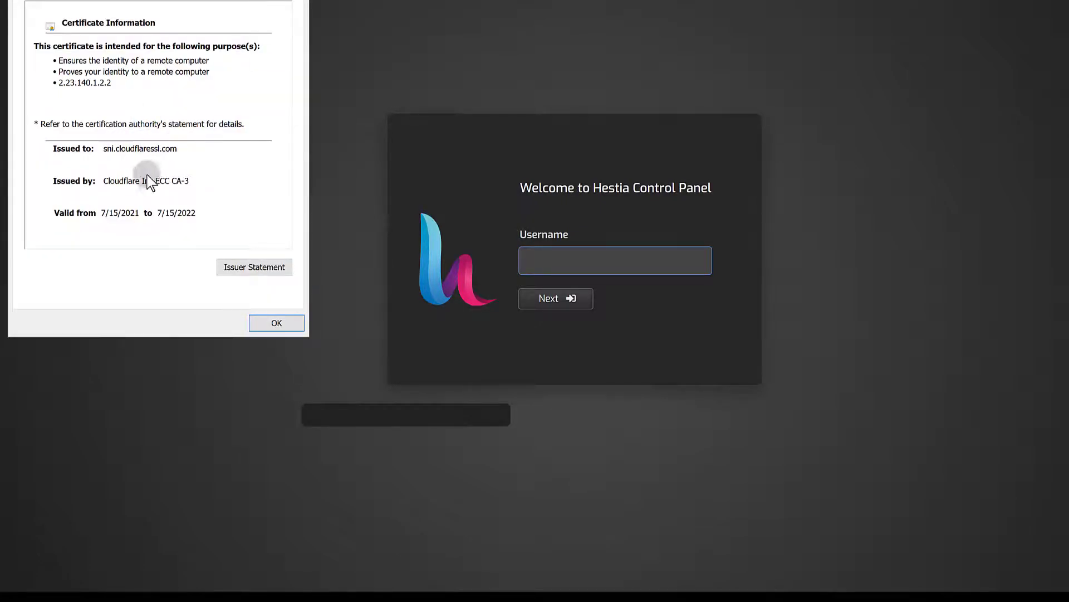
{"action": "left_click", "coordinate": [269, 324]}
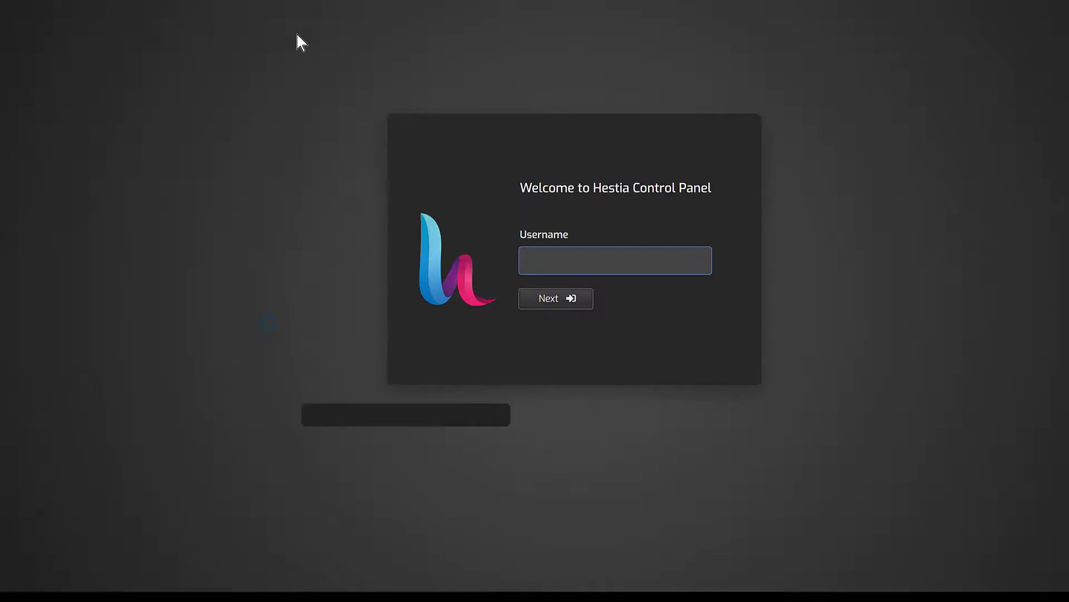